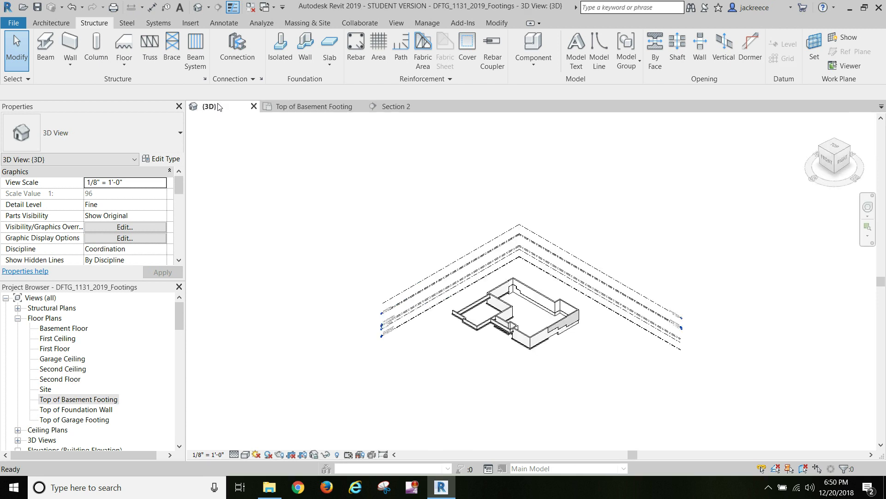
Zoom and pan the 3D view onto the basement walls and their concrete footings
scroll(570, 352, up, 5)
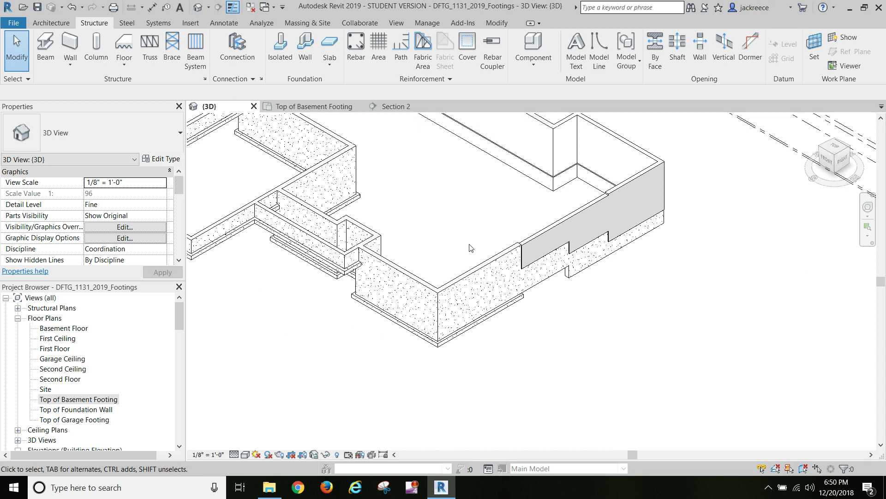
middle_drag(469, 251, 546, 303)
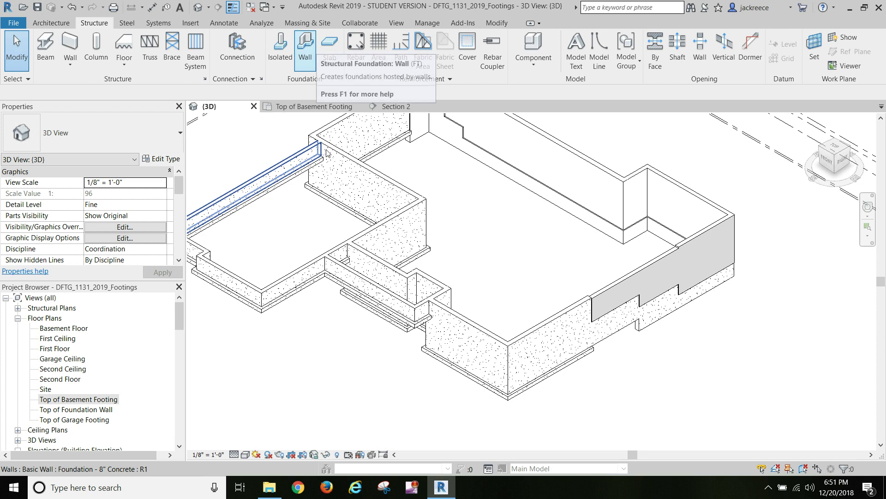
click(464, 376)
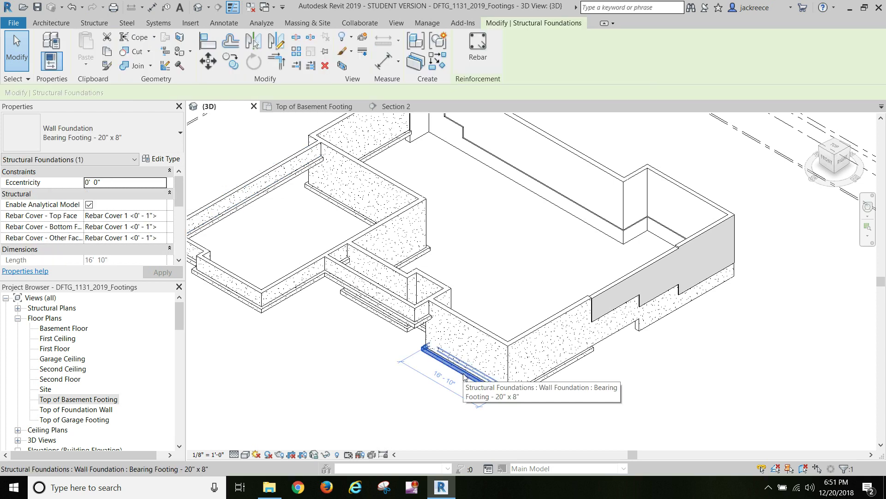
click(148, 134)
click(143, 128)
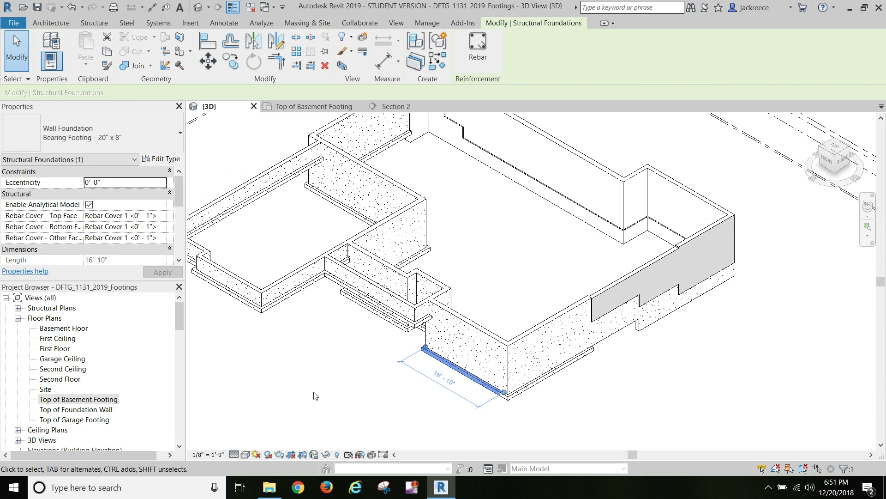
click(329, 392)
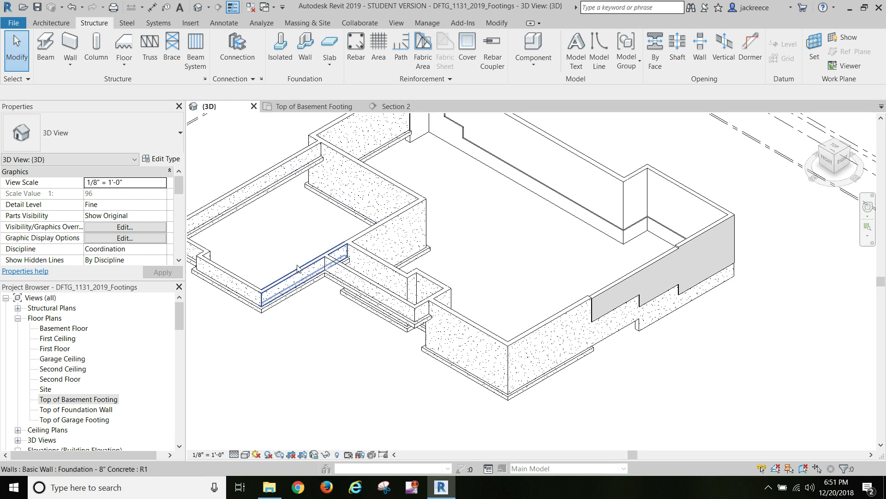
Pan the 3D view across the foundation walls to bring the right-hand basement walls into view
middle_drag(303, 271, 338, 369)
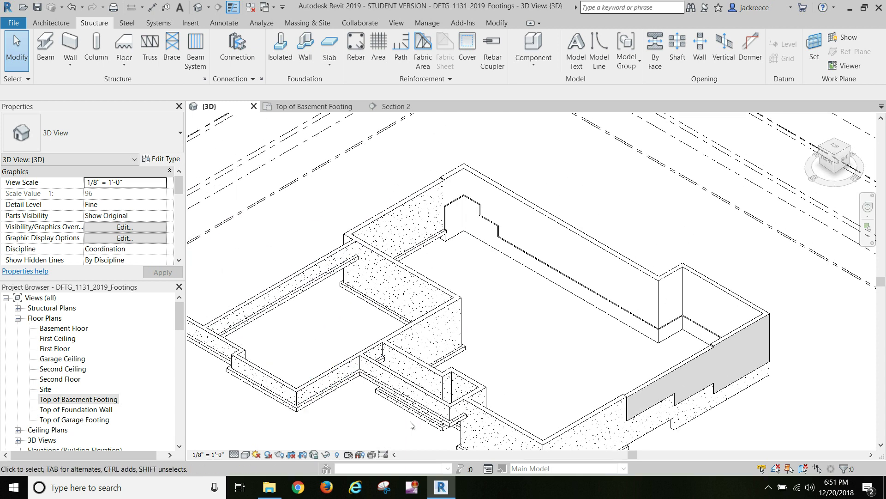
middle_drag(541, 349, 394, 263)
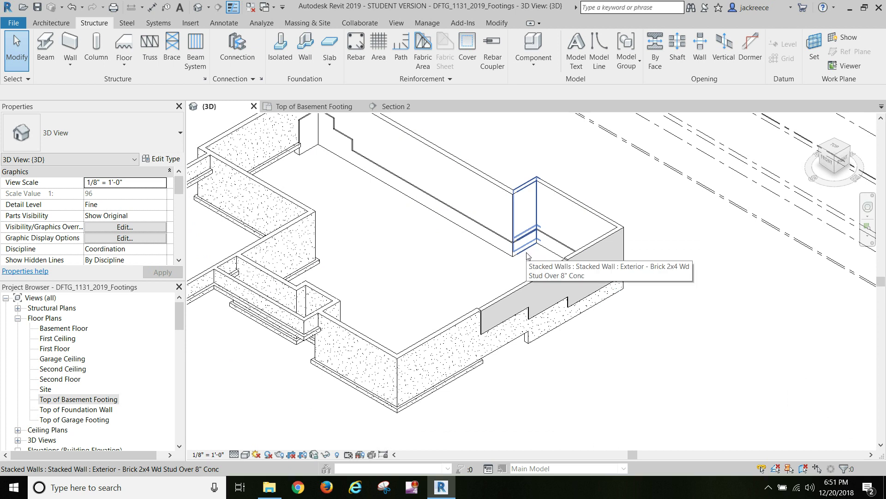
Switch to the Top of Basement Footing plan and review its View Range settings
click(293, 109)
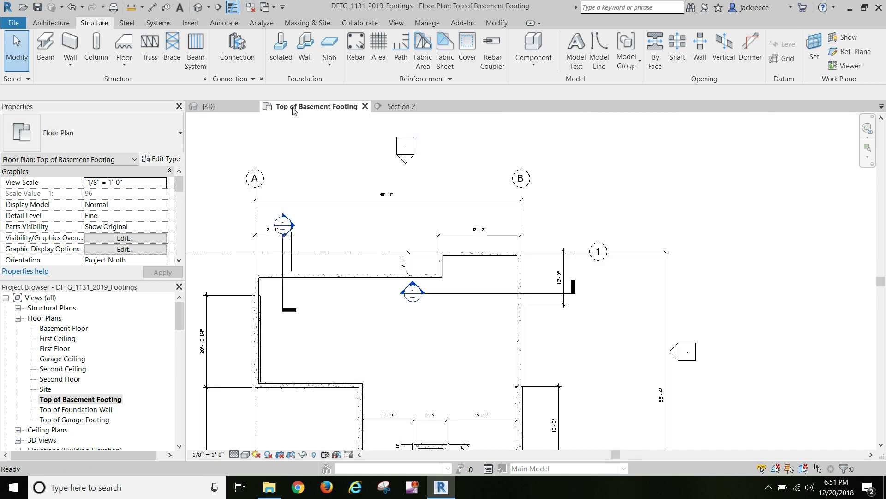
scroll(313, 136, down, 1)
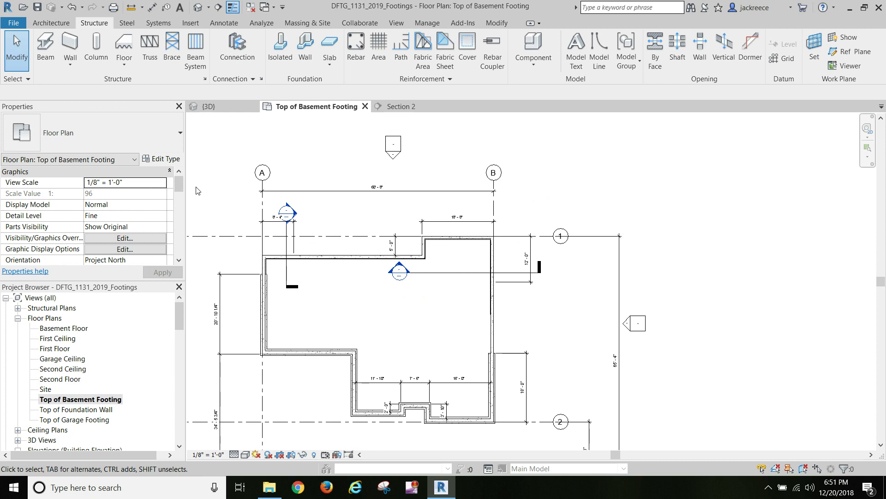
drag(179, 184, 169, 230)
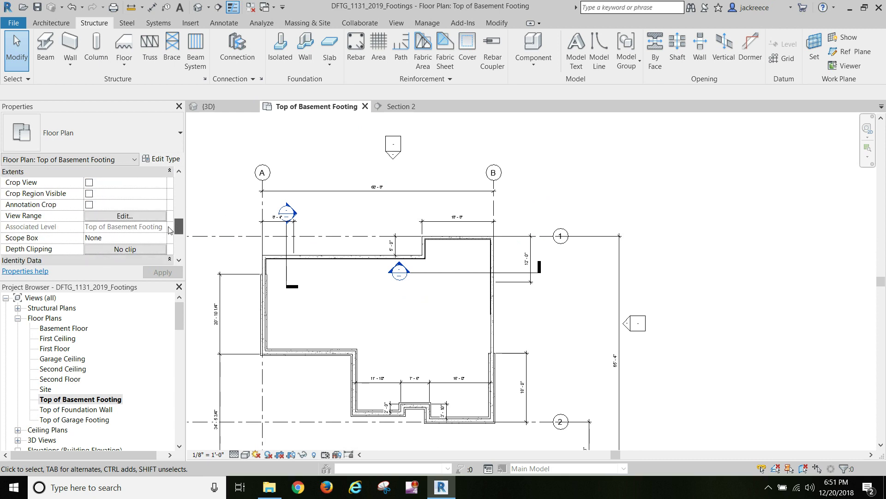
click(115, 216)
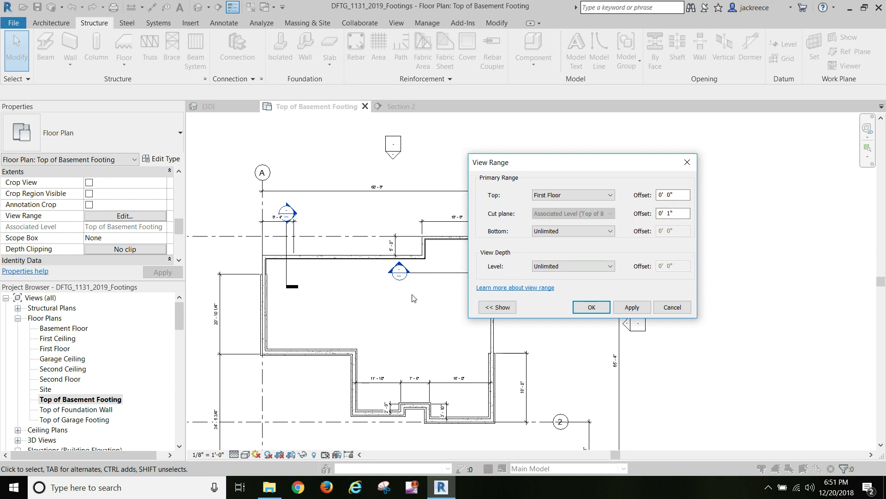
click(596, 306)
Zoom and center the plan on the right basement wall
scroll(500, 380, up, 3)
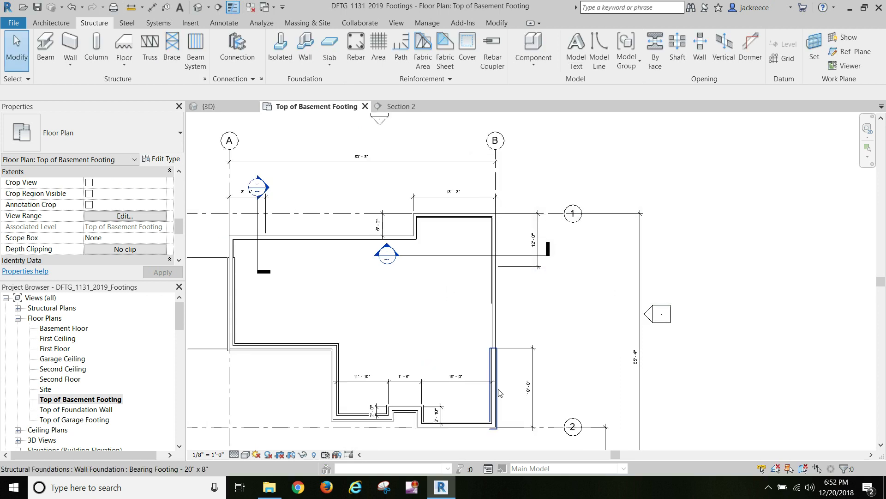
scroll(530, 262, down, 3)
middle_drag(530, 262, 481, 292)
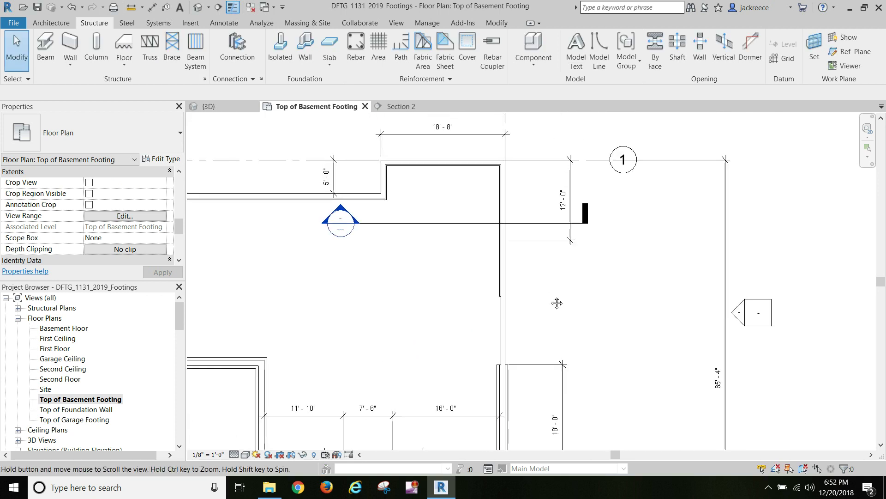
scroll(481, 293, up, 4)
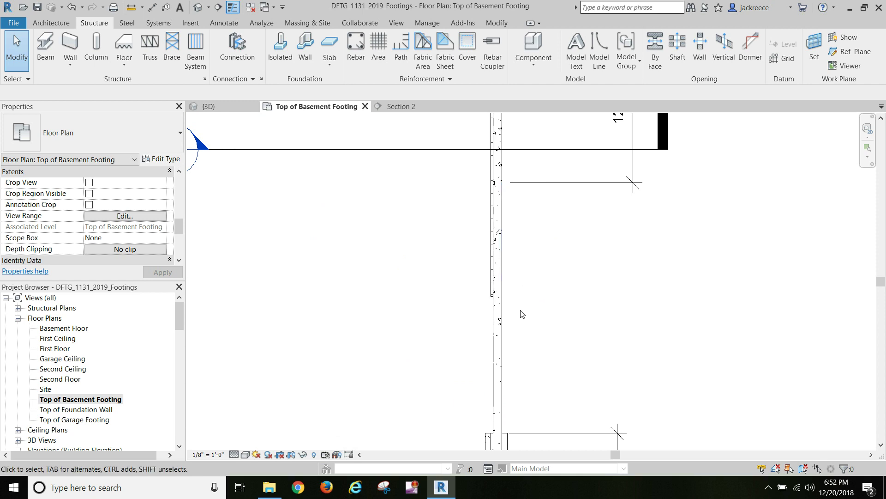
scroll(526, 260, down, 1)
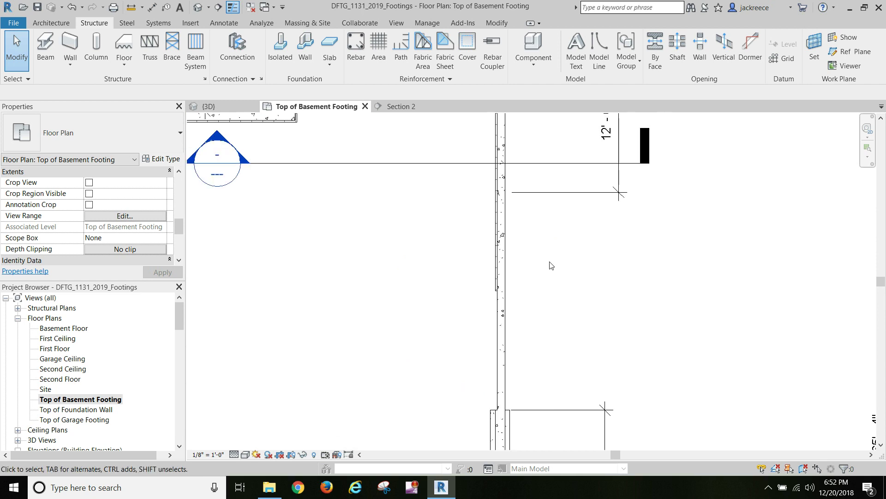
Place a trial Bearing Footing - 36" x 12" under the right foundation wall, then end the tool
click(305, 46)
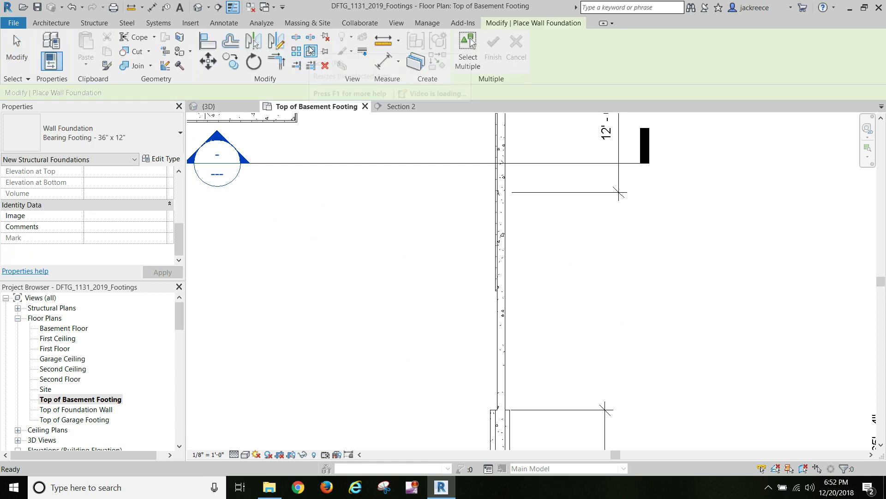
scroll(180, 200, up, 1)
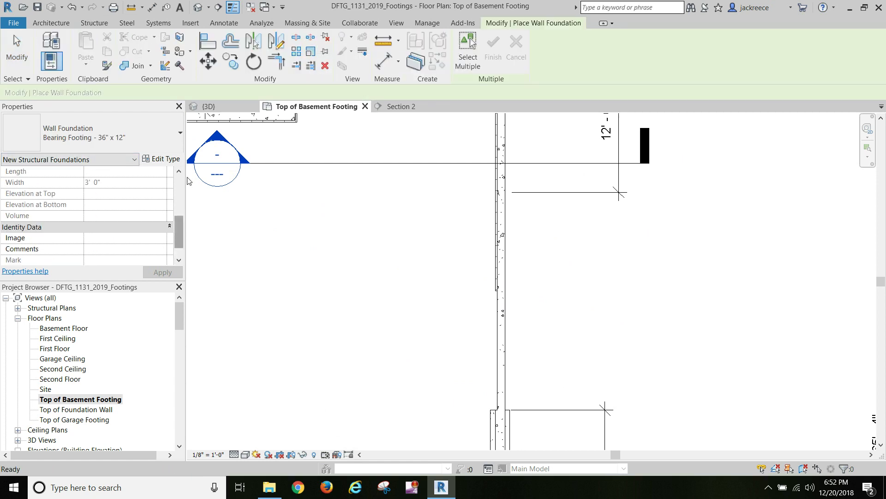
scroll(180, 200, up, 1)
scroll(183, 189, down, 1)
scroll(178, 180, up, 3)
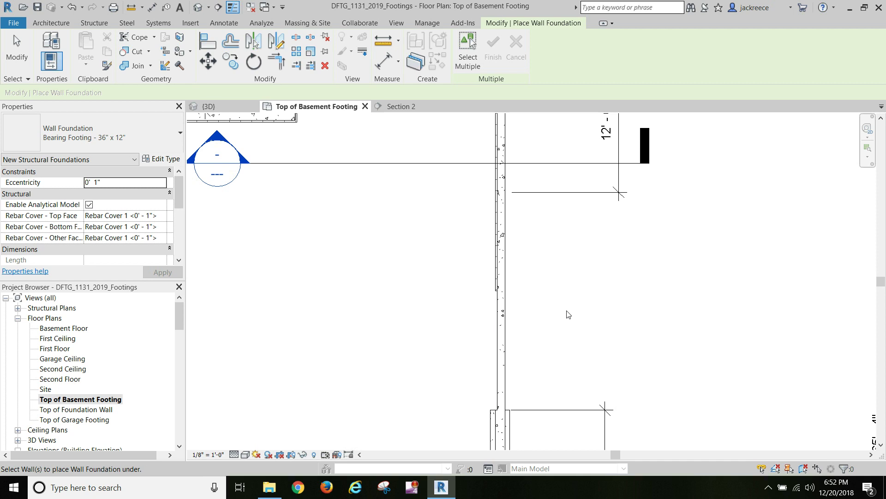
click(510, 310)
key(Escape)
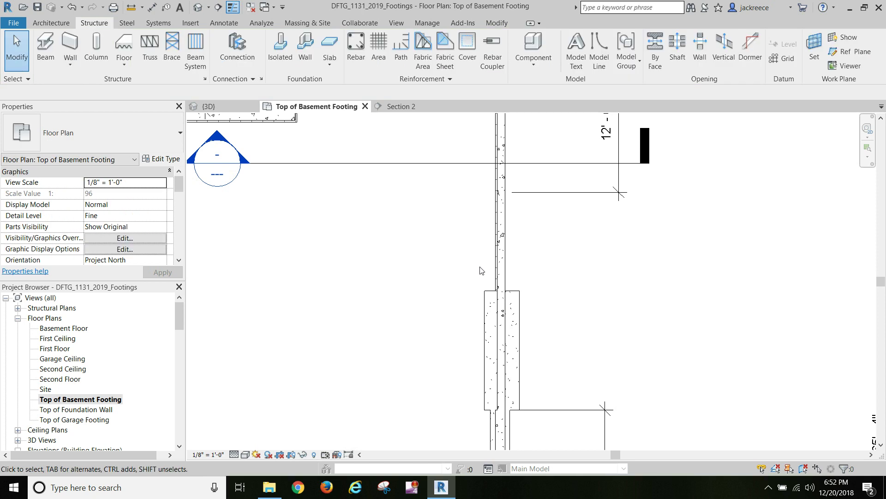
Undo the trial footing and restart wall foundations using the Bearing Footing - 20" x 8" type
click(71, 9)
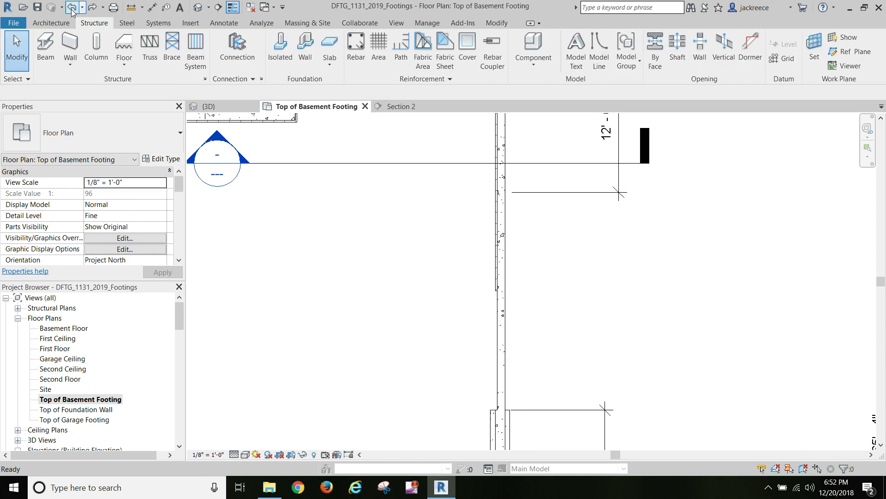
click(305, 46)
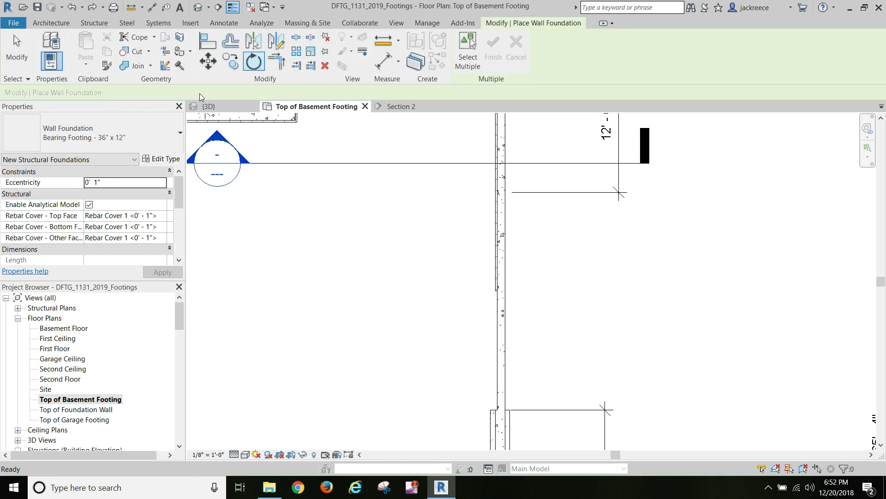
click(148, 141)
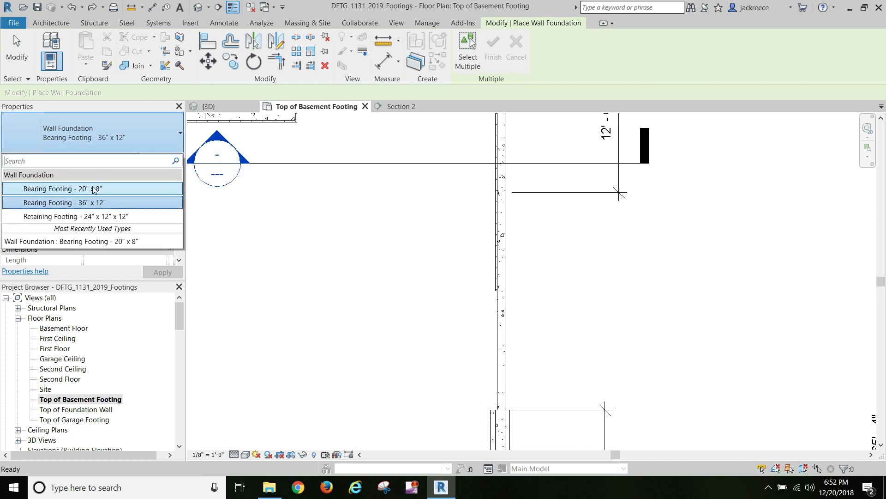
click(106, 186)
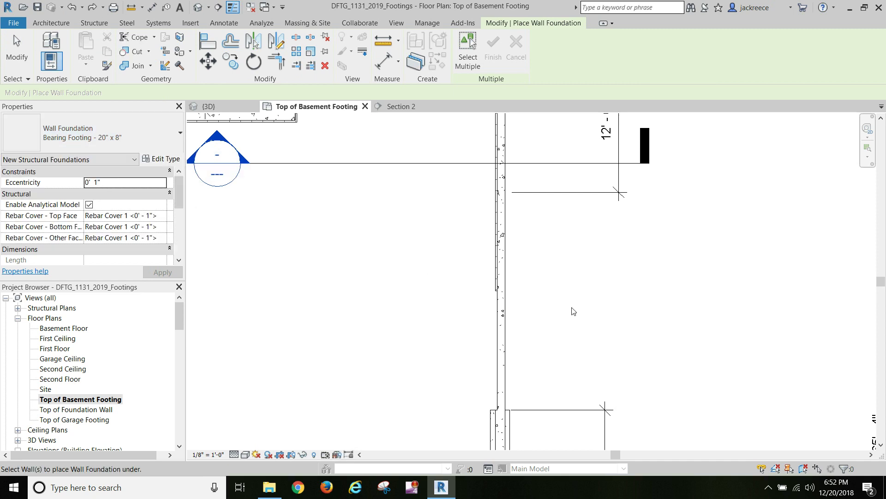
Place 20" x 8" footings under the right, top, left and short bottom basement walls
click(510, 317)
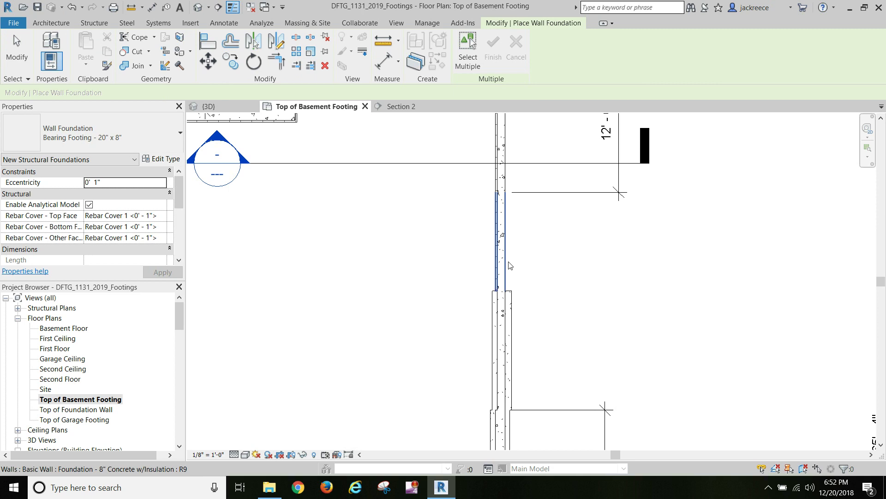
click(510, 268)
middle_drag(556, 255, 572, 360)
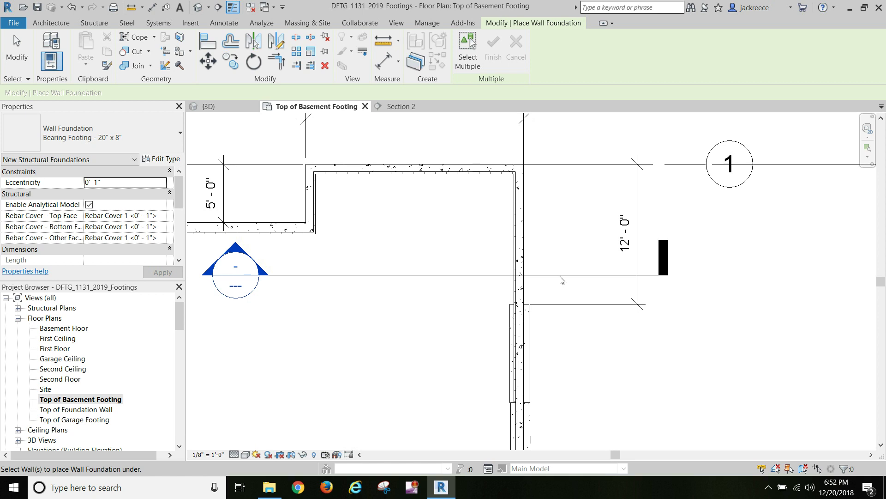
click(524, 243)
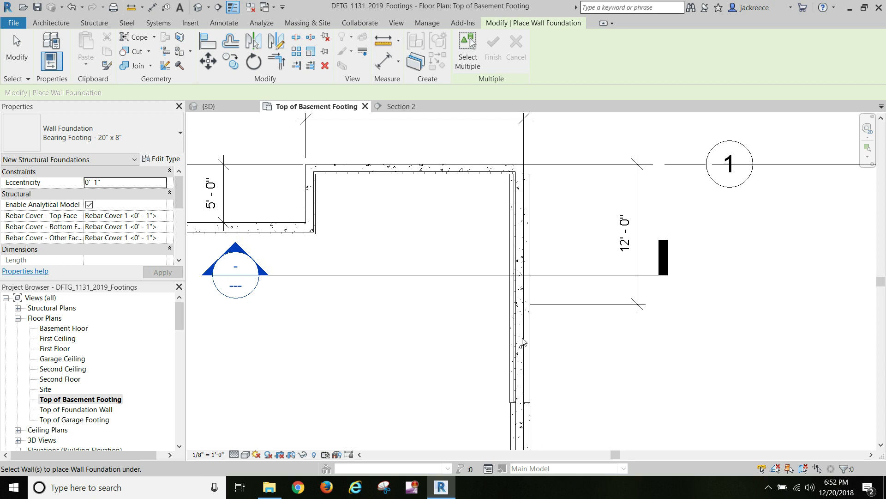
click(494, 160)
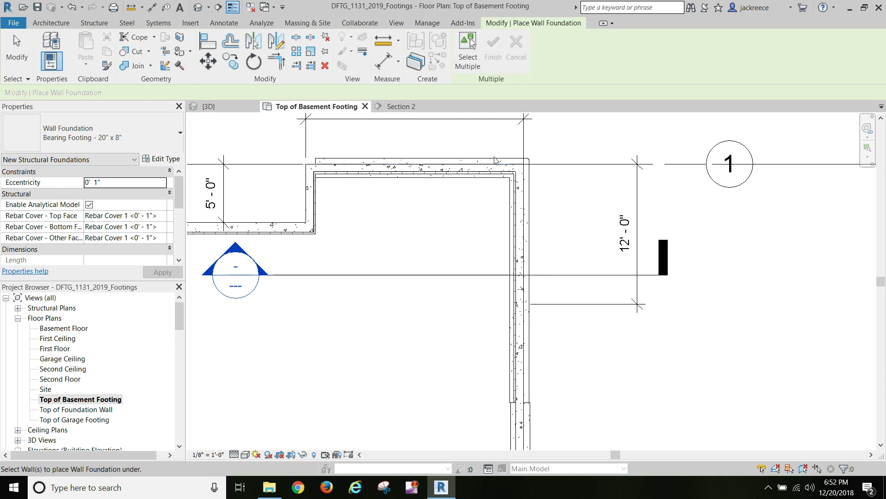
click(307, 191)
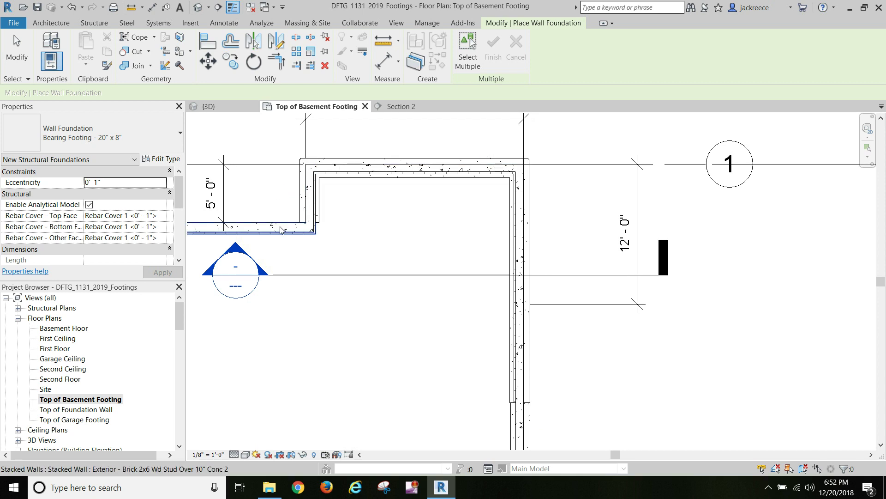
click(283, 230)
scroll(265, 203, down, 1)
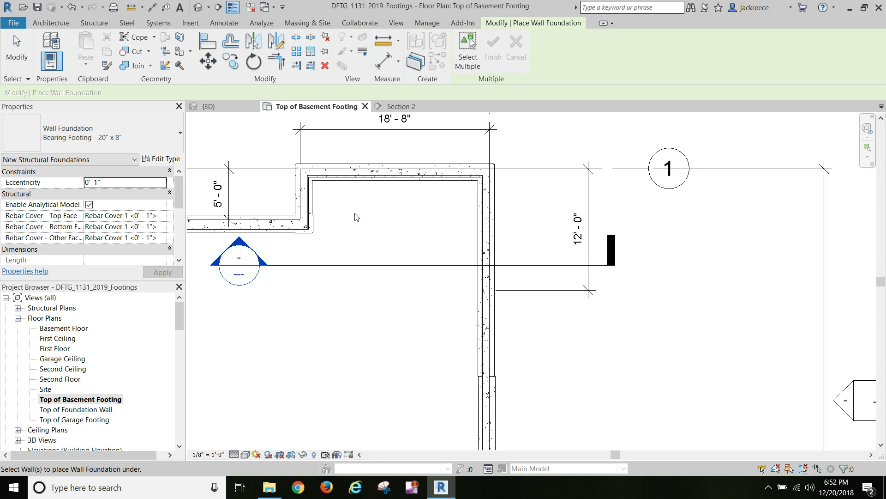
key(Escape)
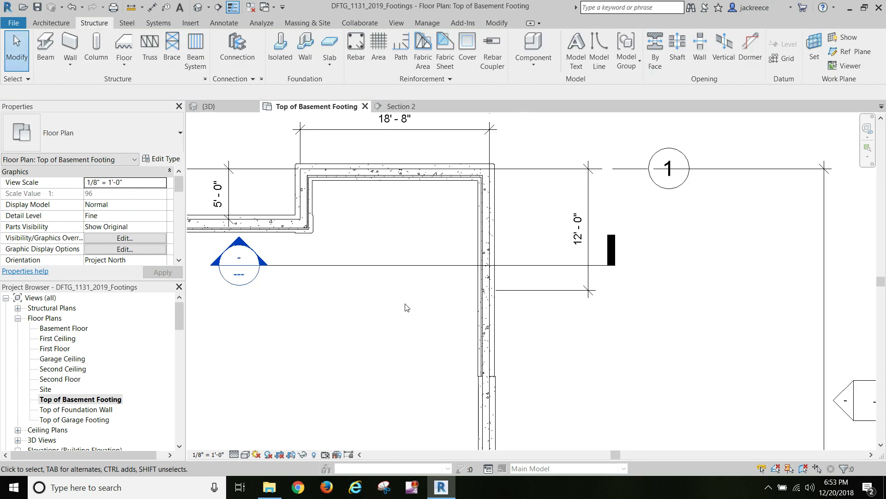
Change the lower right wall footing's Eccentricity from 0' 1" to 0' 0"
click(492, 411)
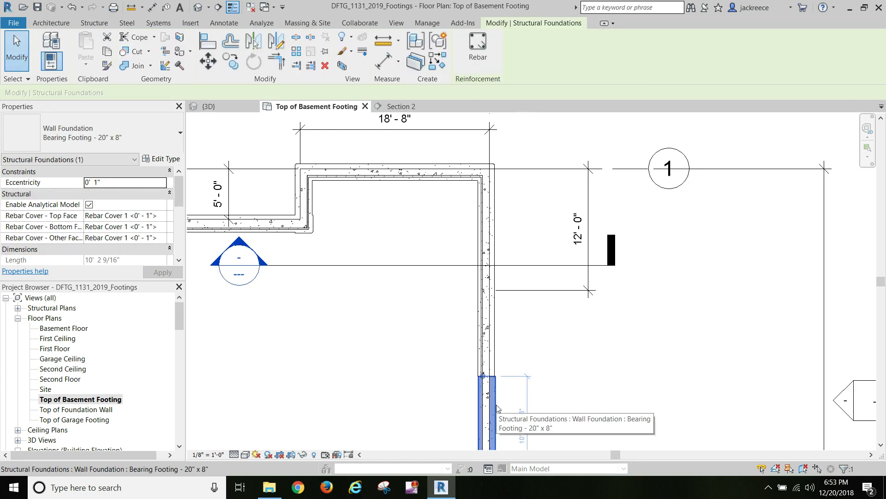
click(100, 183)
key(BackSpace)
text(0)
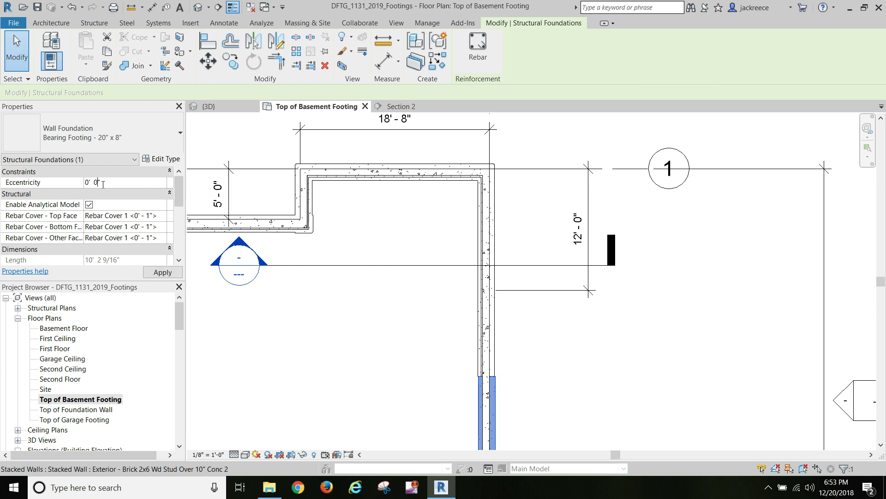
click(415, 326)
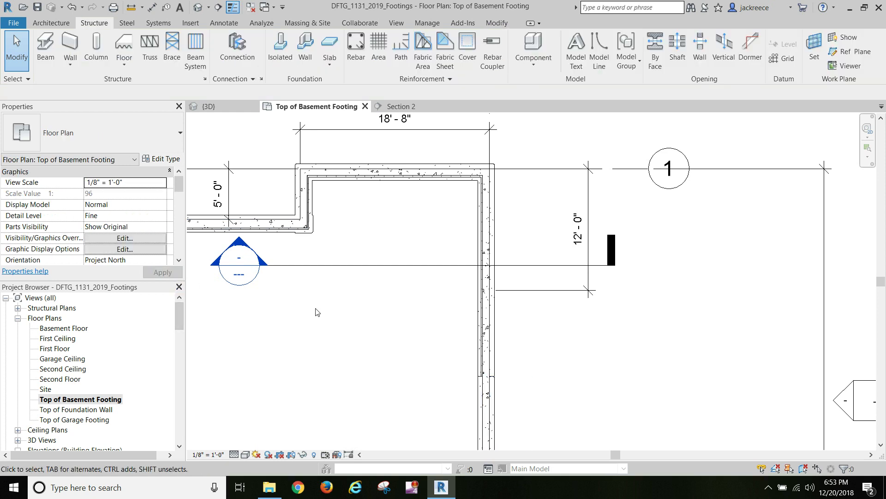
click(516, 267)
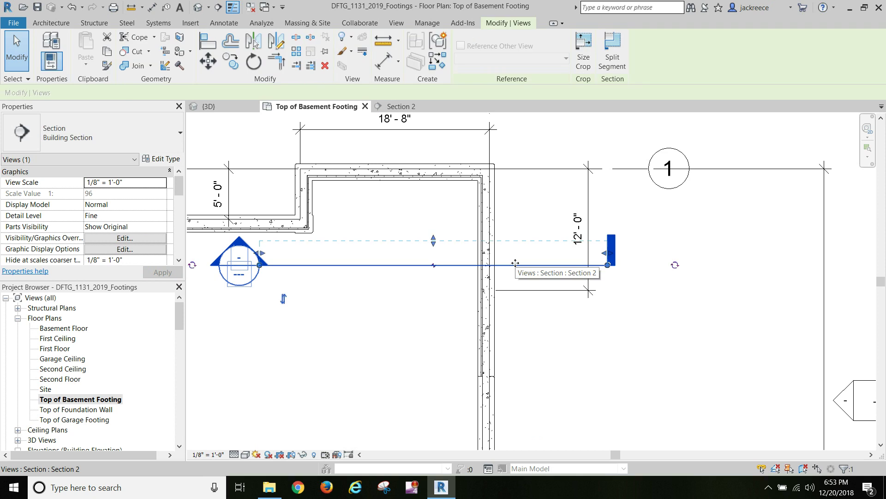
click(402, 109)
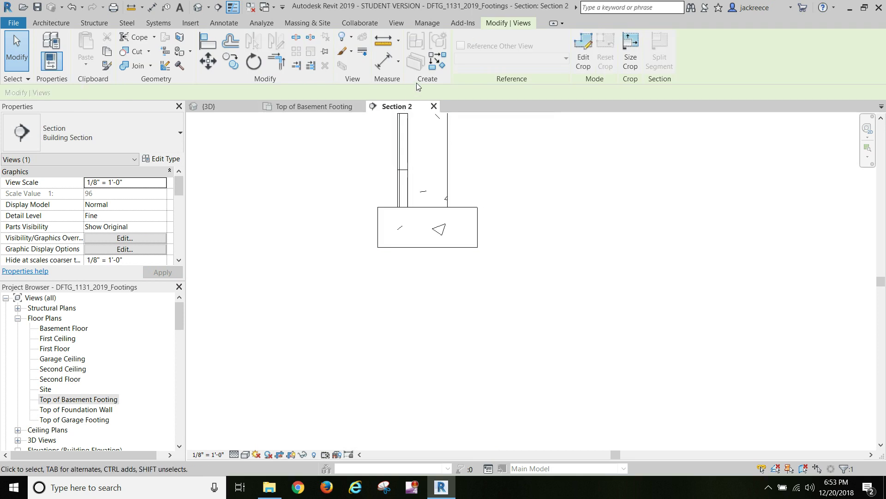
click(383, 40)
click(477, 207)
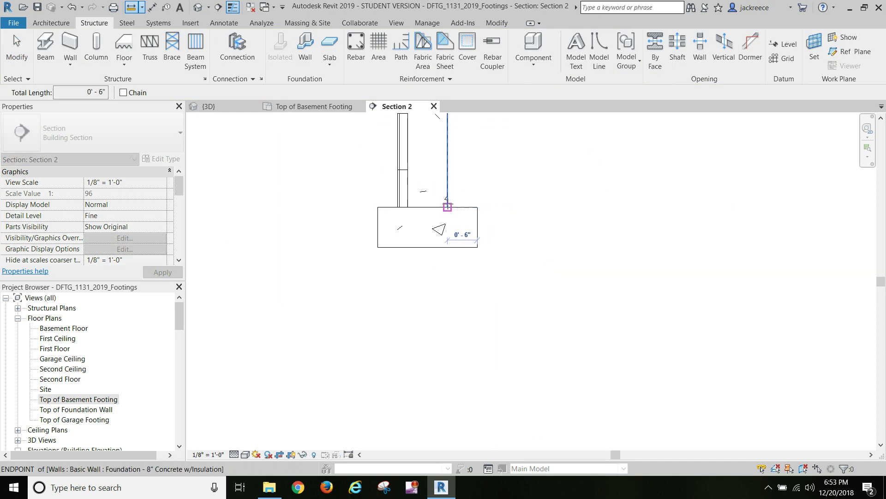
key(Escape)
key(Escape)
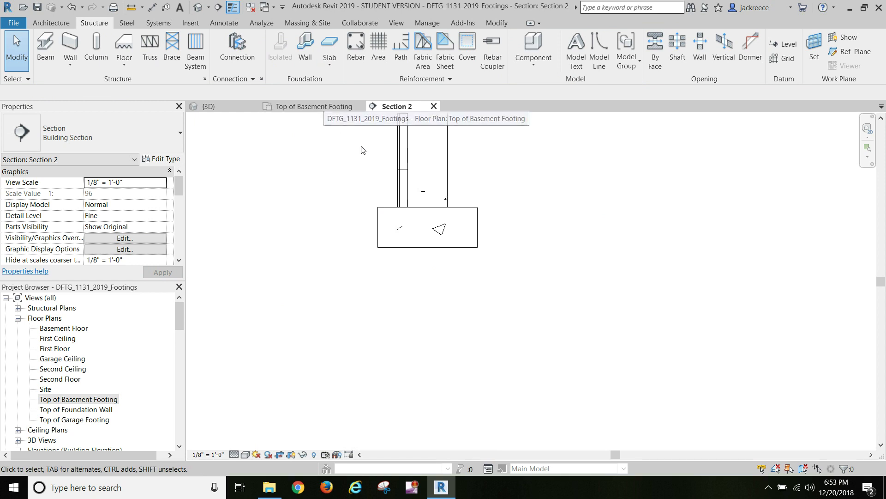
Back in the Top of Basement Footing plan, extend the right wall footing to 11' 4"
click(297, 107)
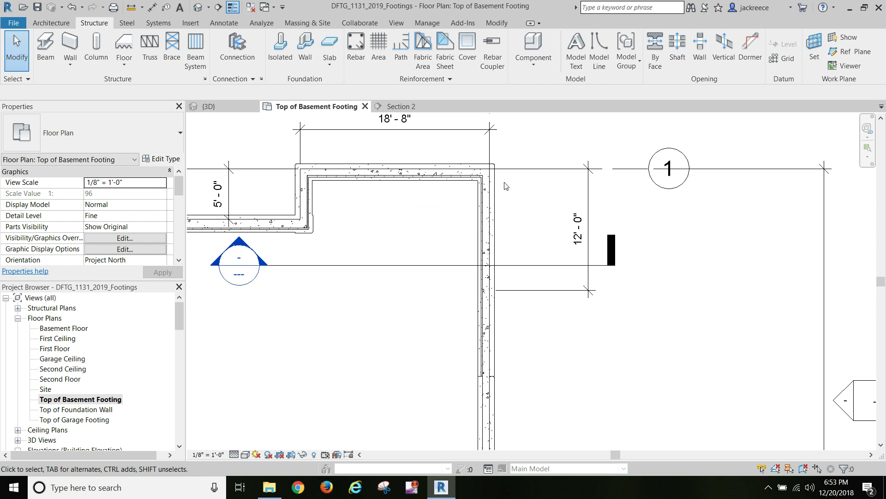
scroll(504, 182, up, 4)
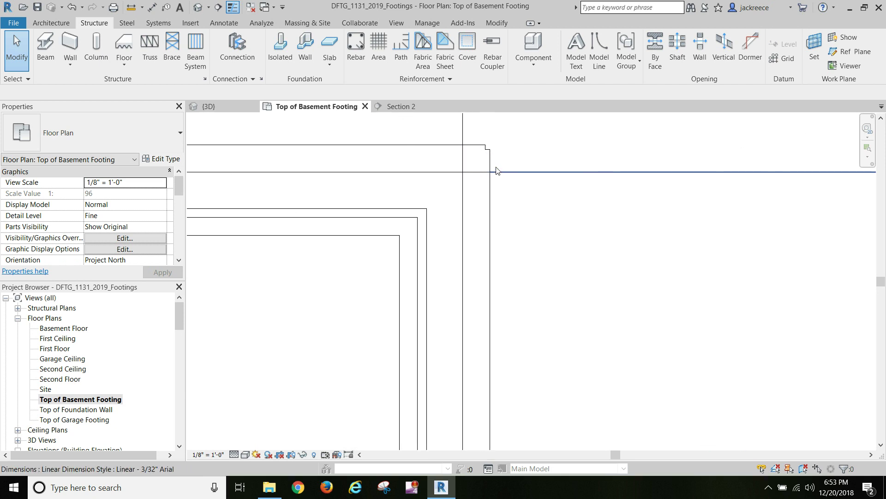
click(491, 214)
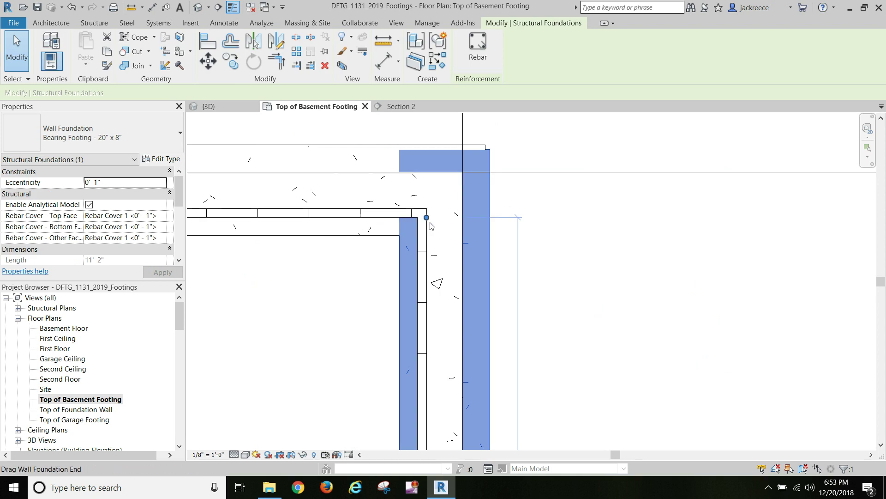
key(l)
key(i)
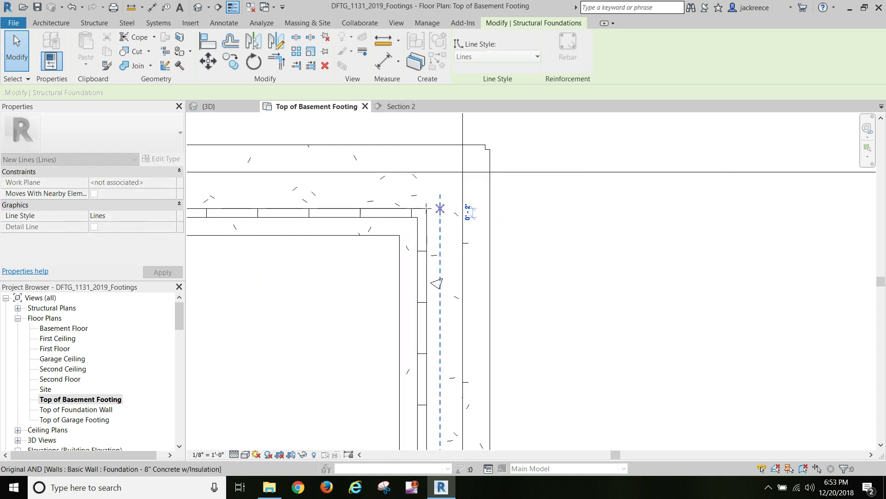
key(Escape)
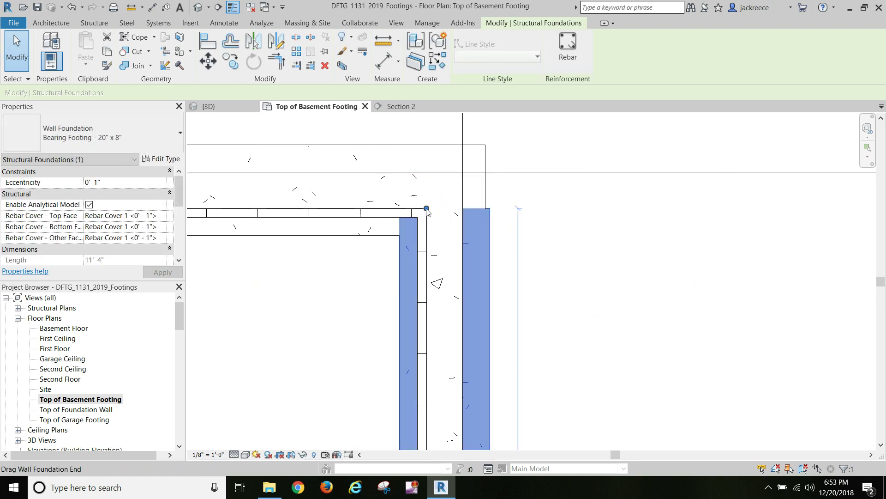
Extend the top wall footing to 18' 4" so it meets the right footing at the corner
click(472, 146)
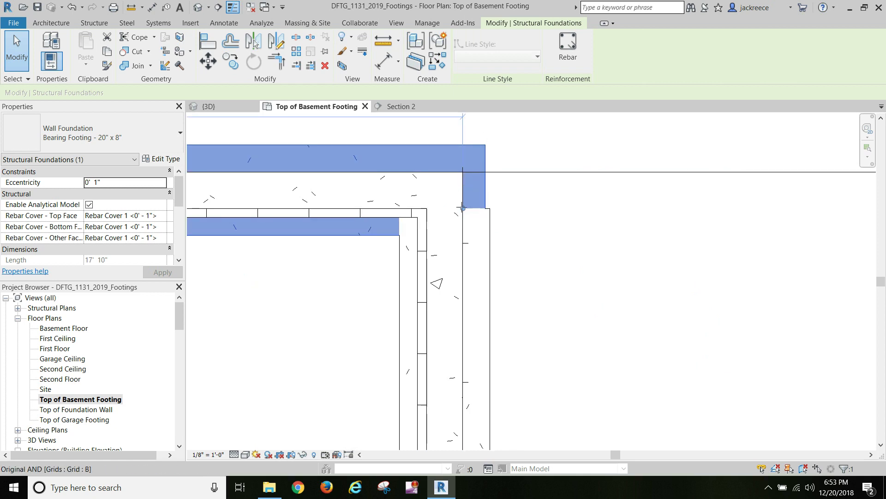
key(l)
key(i)
key(Escape)
key(Escape)
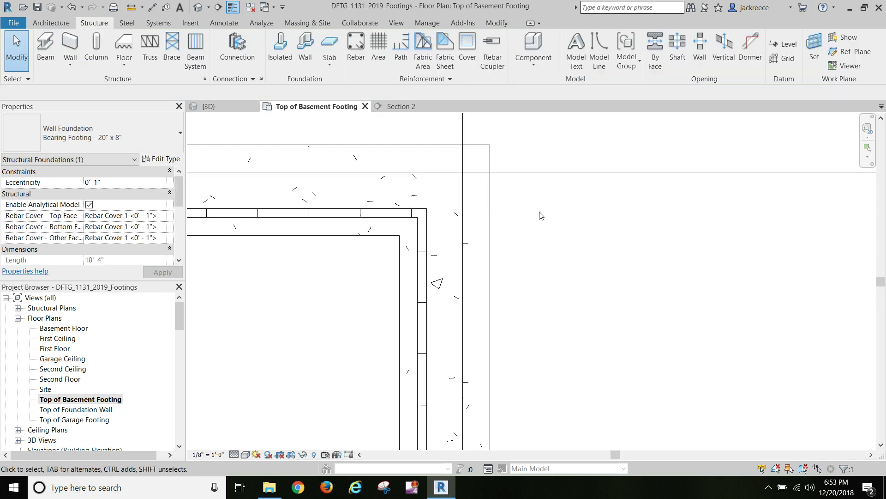
scroll(541, 215, down, 2)
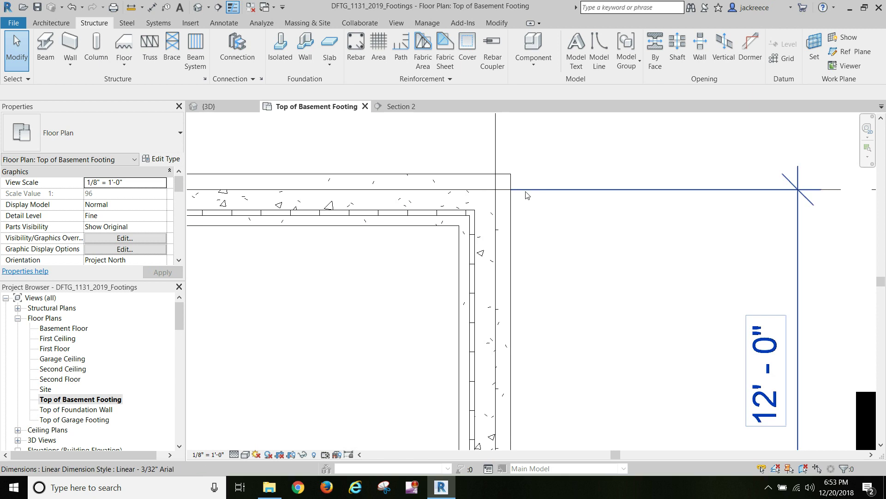
Inspect the placed wall footings in the {3D} view
click(230, 107)
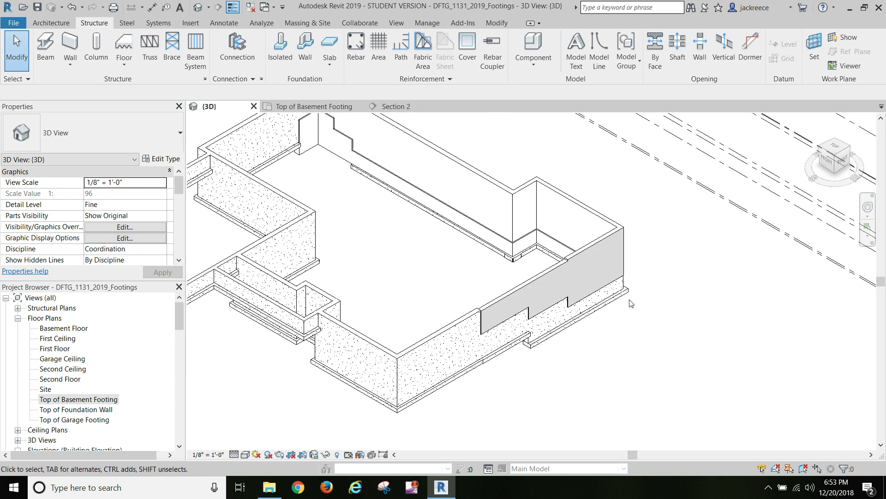
scroll(629, 312, up, 3)
scroll(629, 312, up, 2)
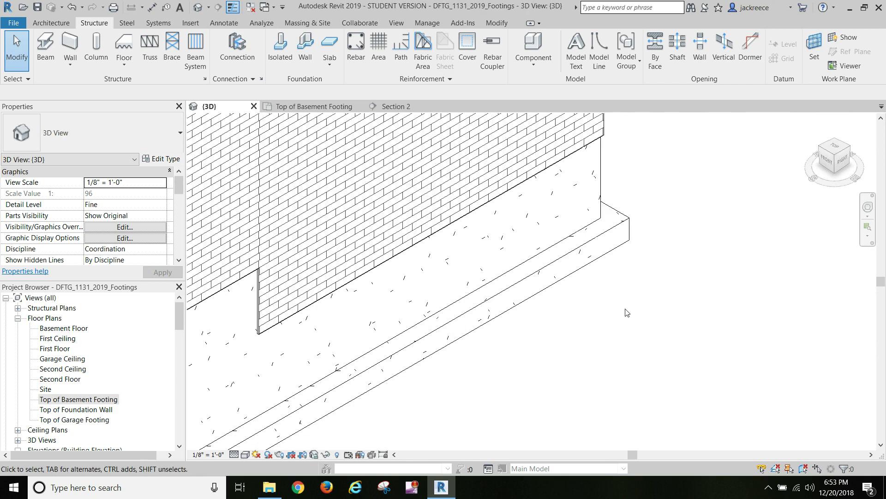
scroll(627, 312, down, 4)
scroll(621, 312, up, 2)
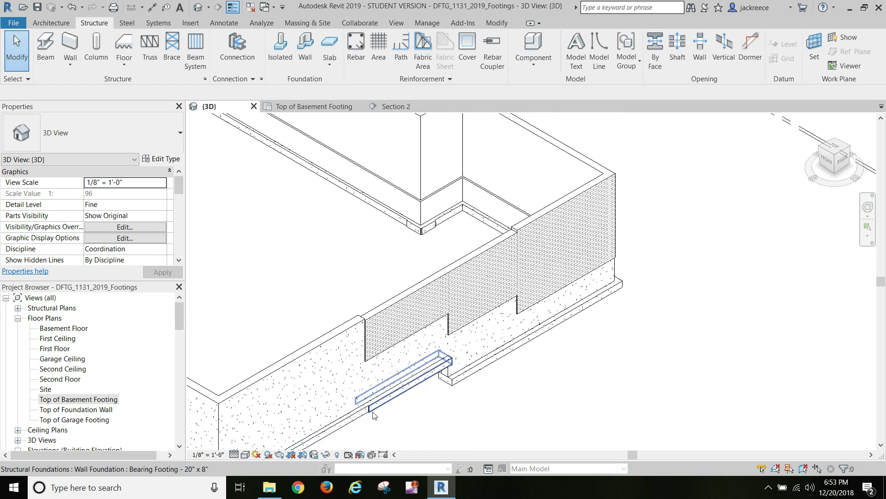
Move the Section 2 line down so it crosses the right basement wall near its middle
click(339, 106)
middle_drag(618, 350, 580, 133)
drag(581, 134, 580, 322)
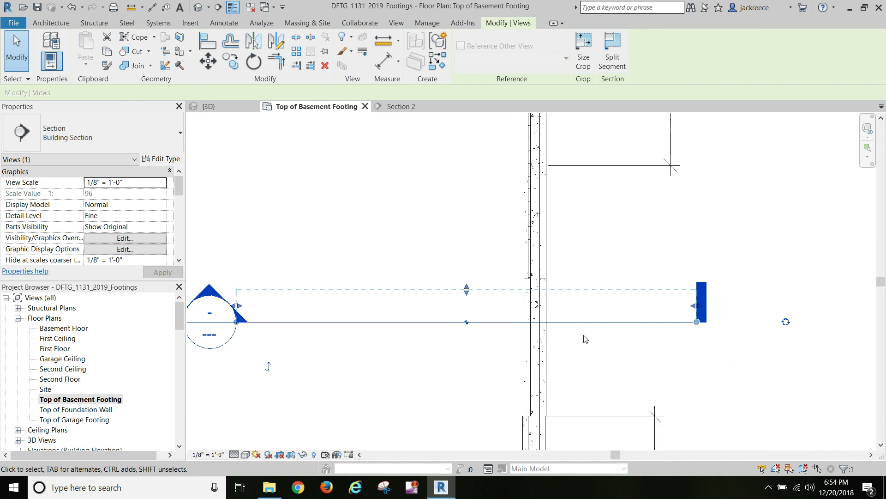
scroll(584, 339, down, 3)
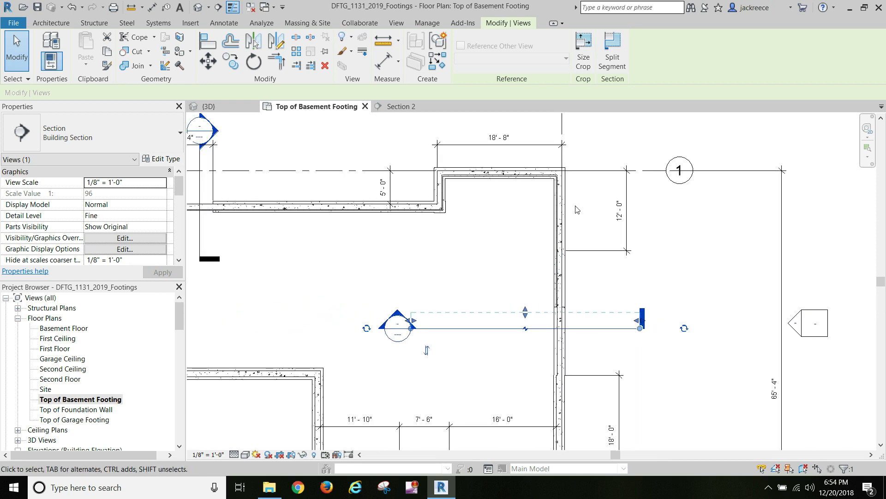
scroll(520, 242, down, 1)
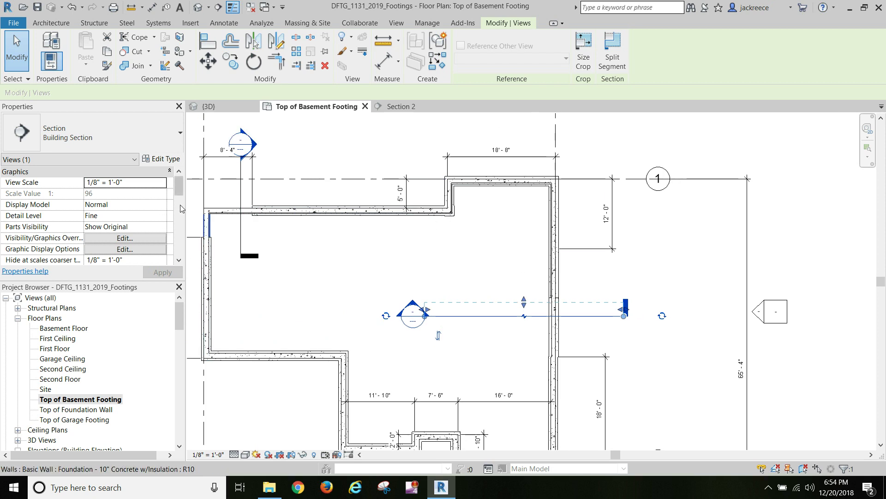
middle_drag(222, 237, 336, 254)
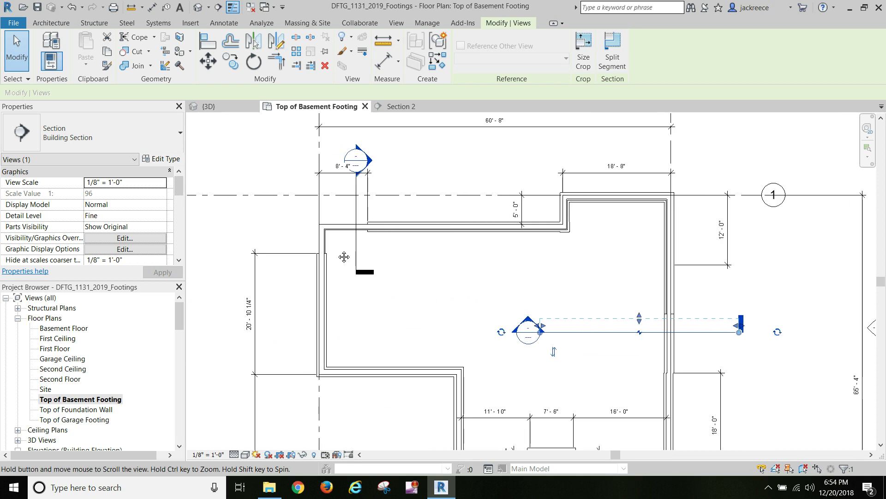
scroll(211, 213, down, 3)
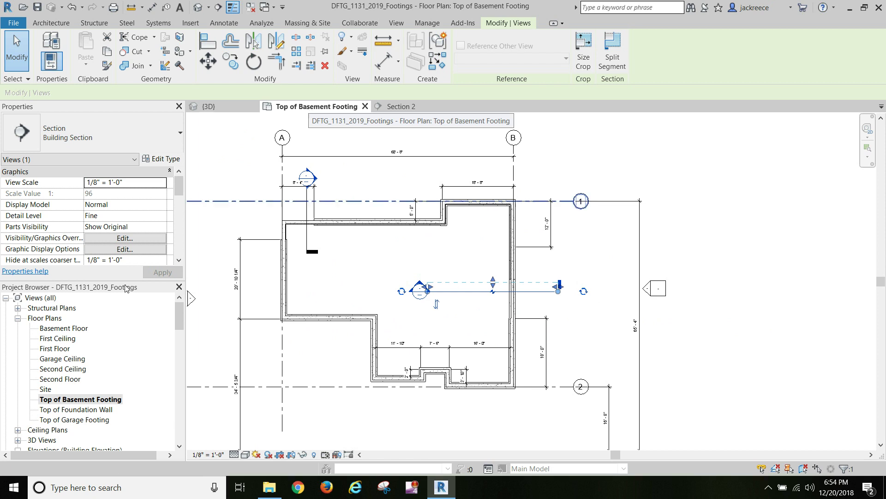
Open the Top of Garage Footing plan and zoom to the garage footing corner near grid 3
double_click(81, 420)
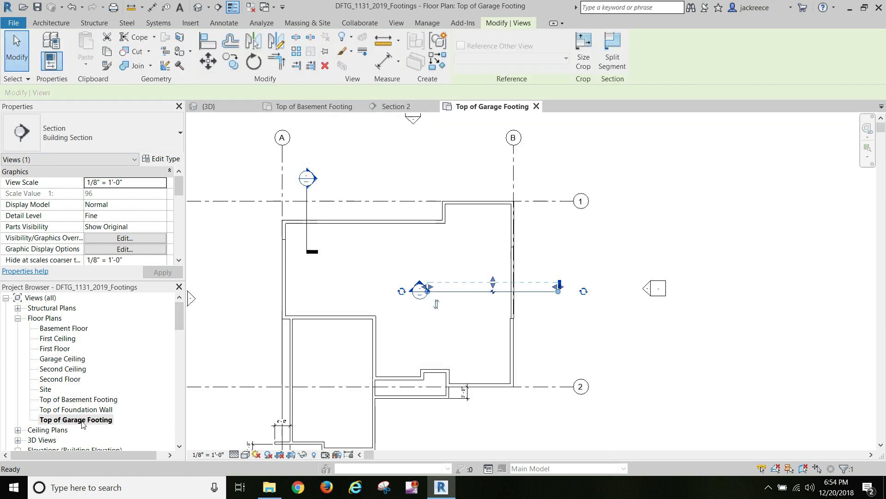
scroll(303, 215, up, 3)
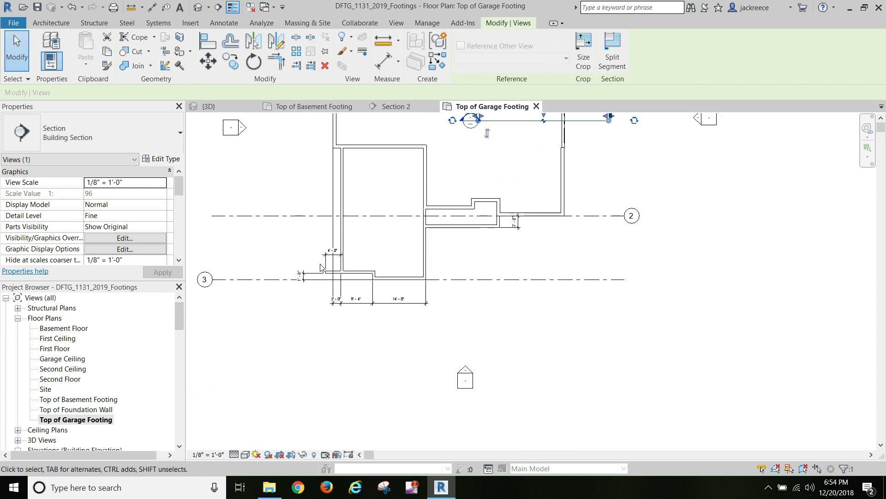
scroll(322, 271, up, 5)
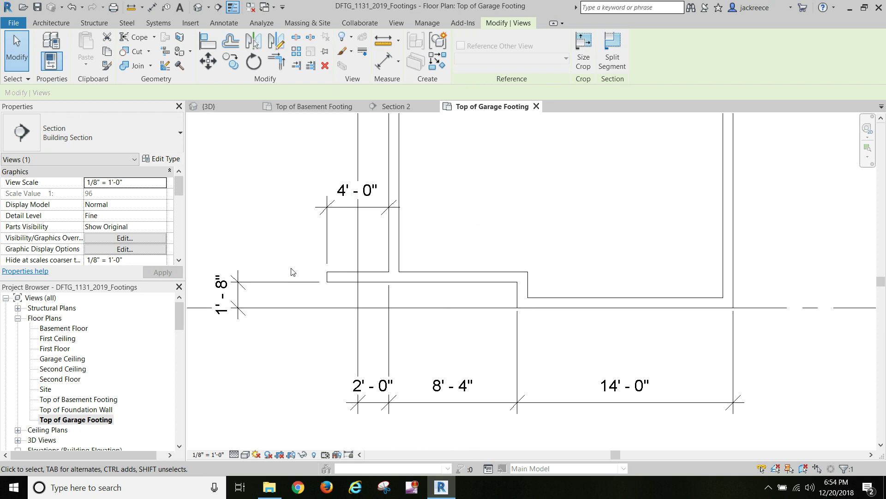
middle_drag(263, 197, 319, 208)
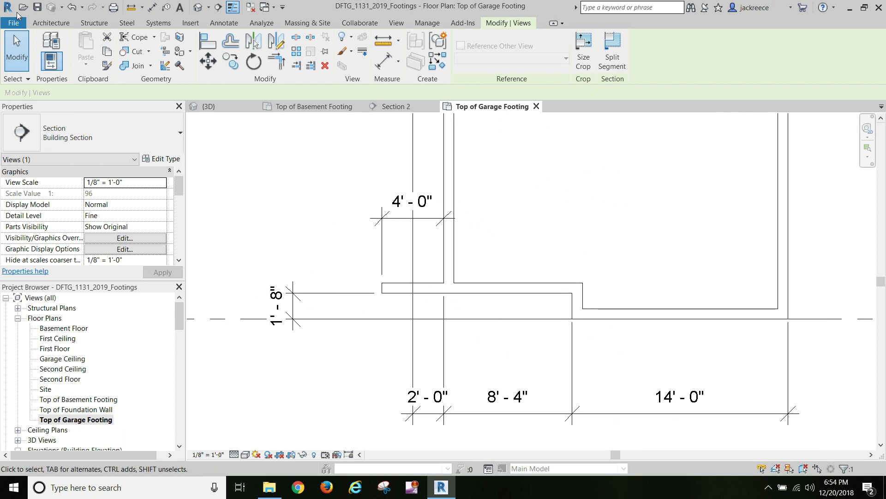
Start the structural column tool and check the available column types
click(94, 22)
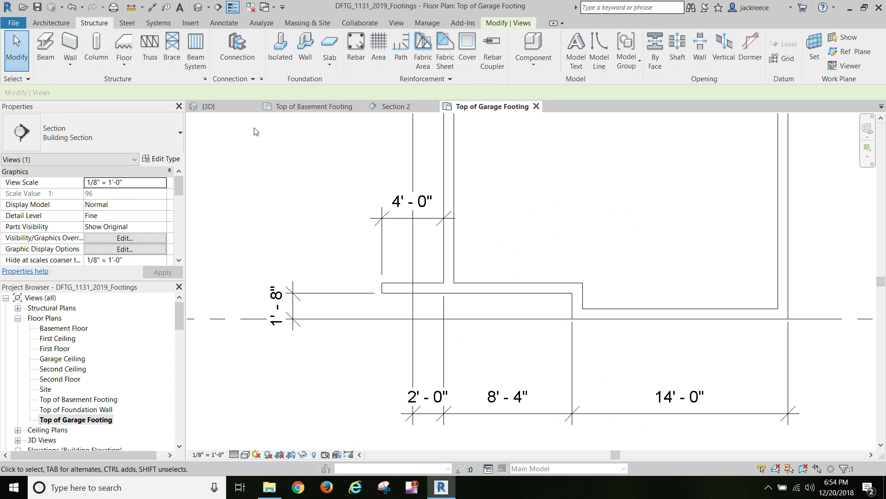
click(103, 54)
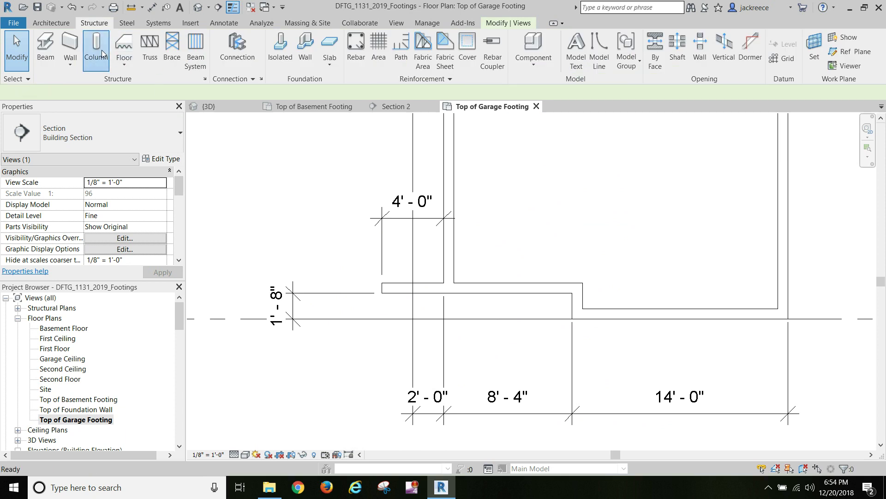
click(179, 138)
click(47, 202)
Load Concrete-Square-Column.rfa from the Structural Columns > Concrete library folder
click(466, 49)
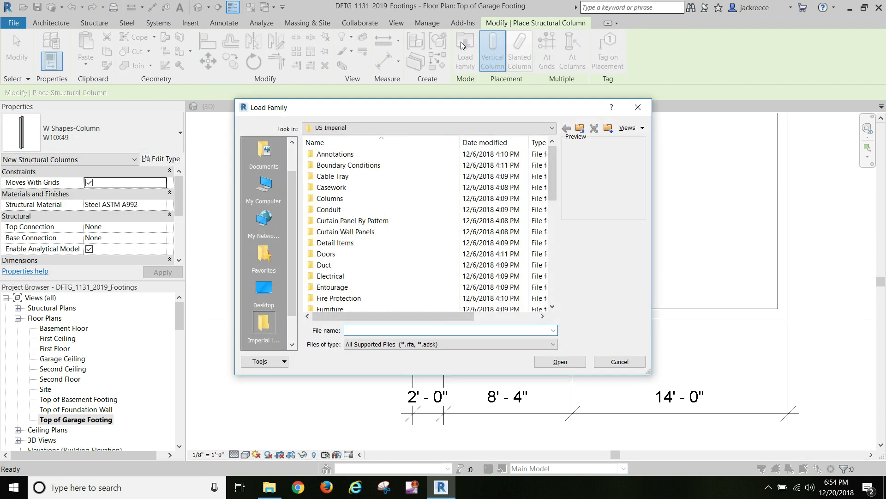
drag(554, 186, 556, 281)
double_click(369, 187)
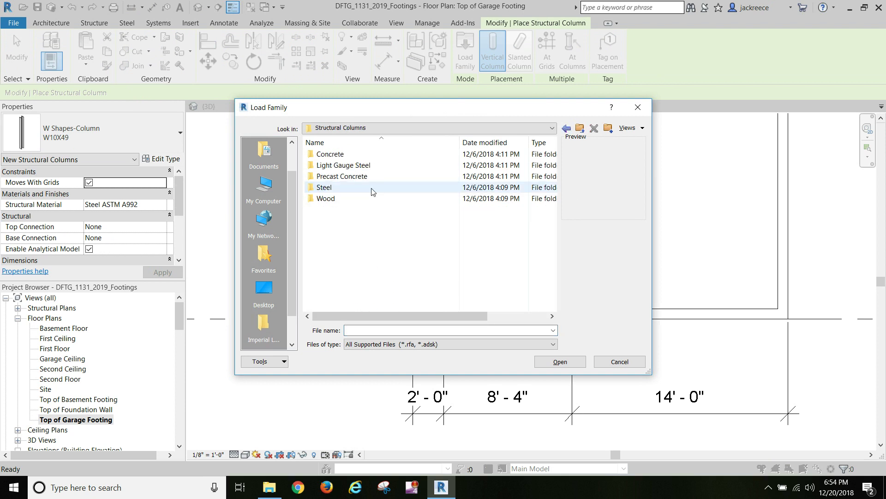
double_click(330, 154)
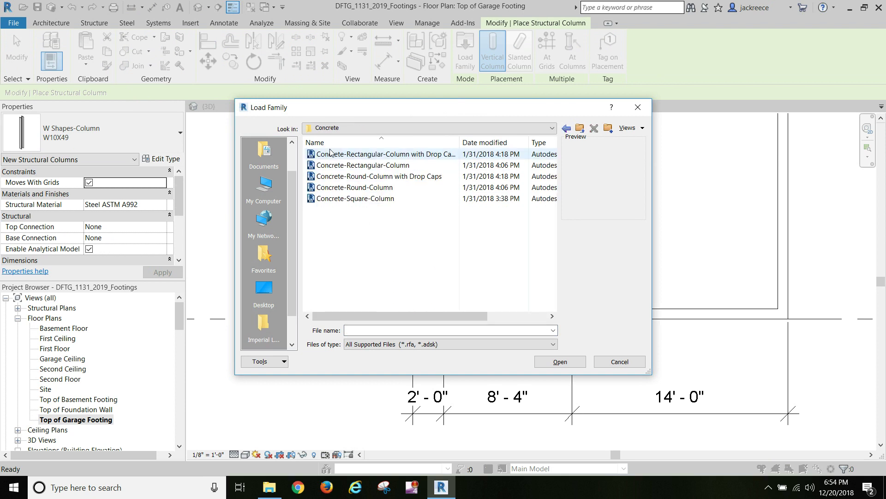
click(350, 201)
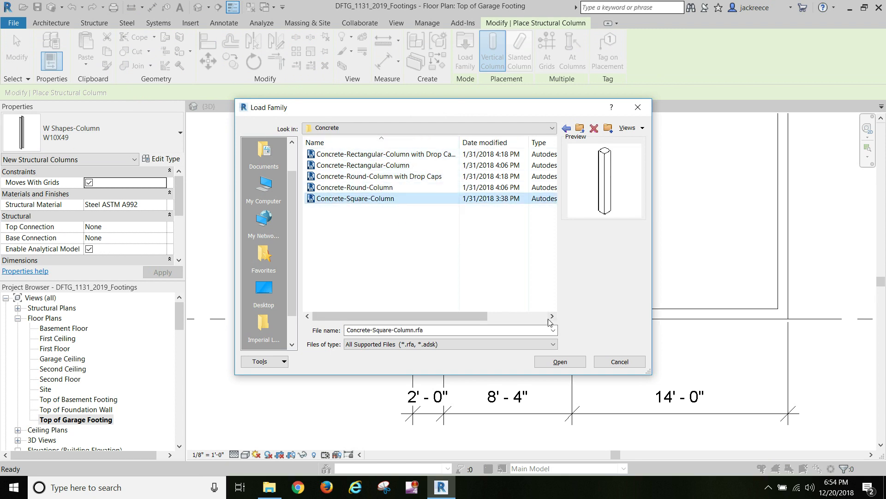
Choose the 24 x 24 concrete square column type with Moves With Grids and Room Bounding unchecked
click(560, 362)
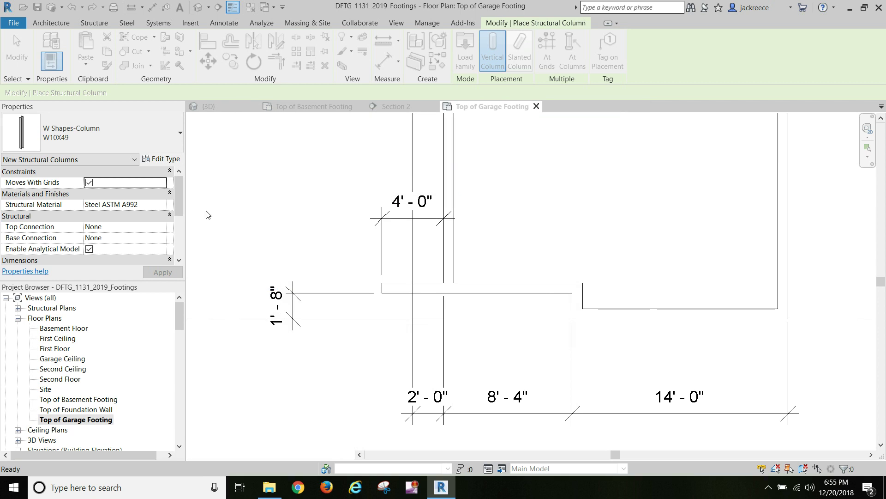
click(150, 137)
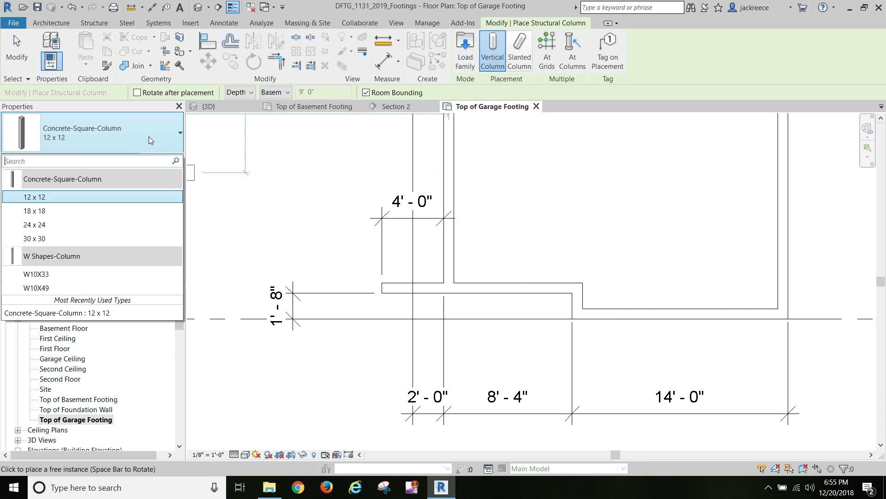
click(52, 225)
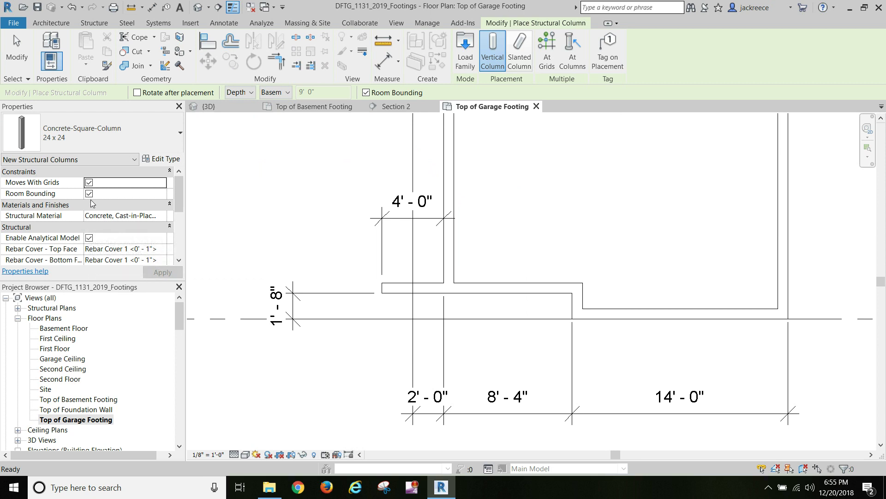
click(91, 185)
click(92, 194)
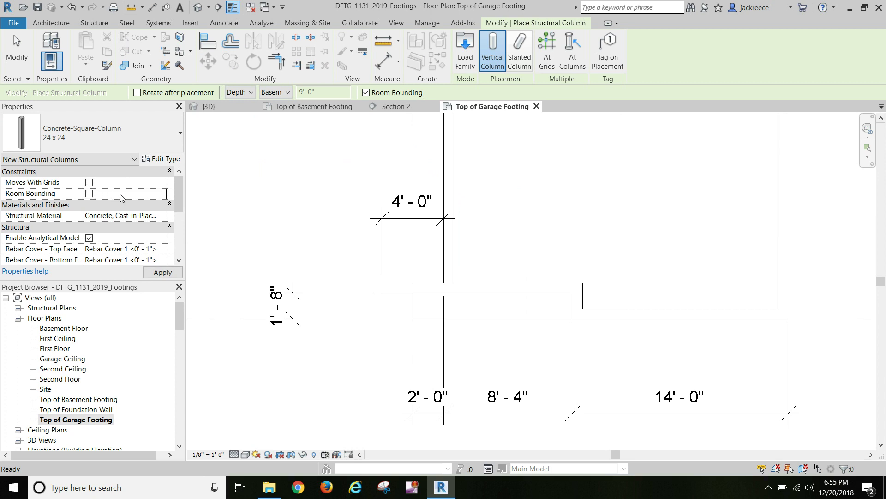
Place the column in the plan beside the left end of the wall footing
scroll(124, 199, down, 2)
scroll(124, 199, down, 3)
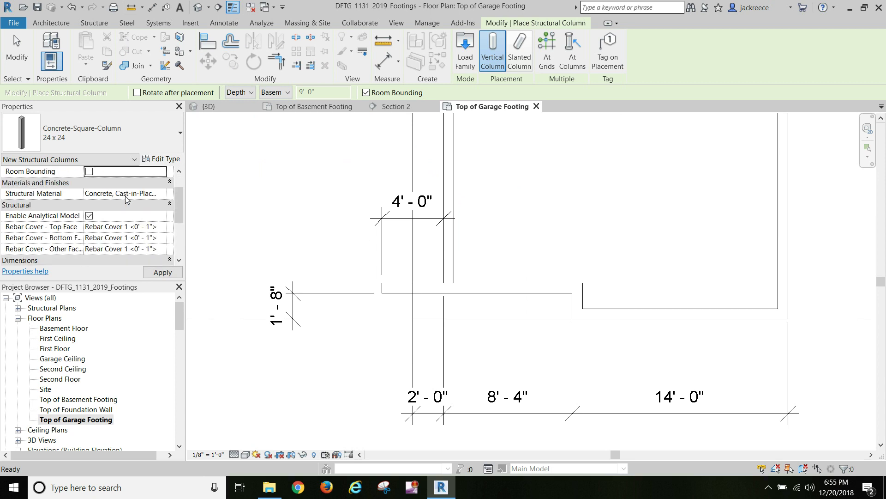
scroll(125, 198, up, 4)
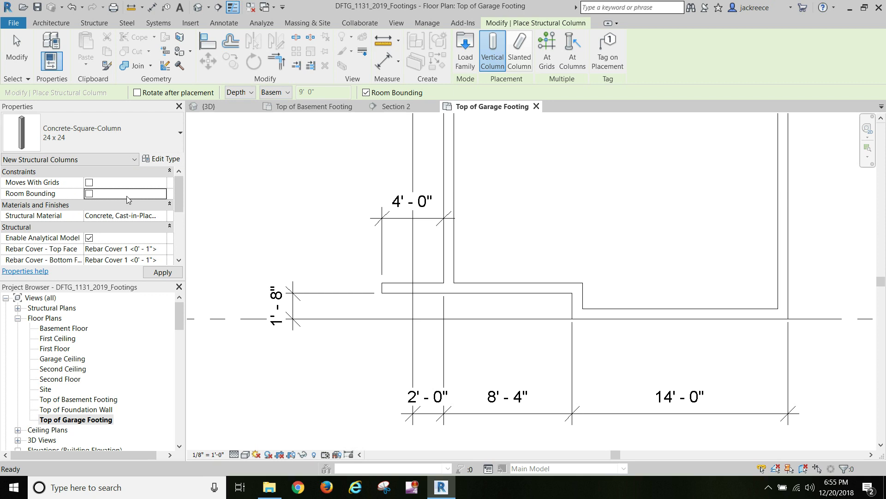
scroll(140, 194, down, 2)
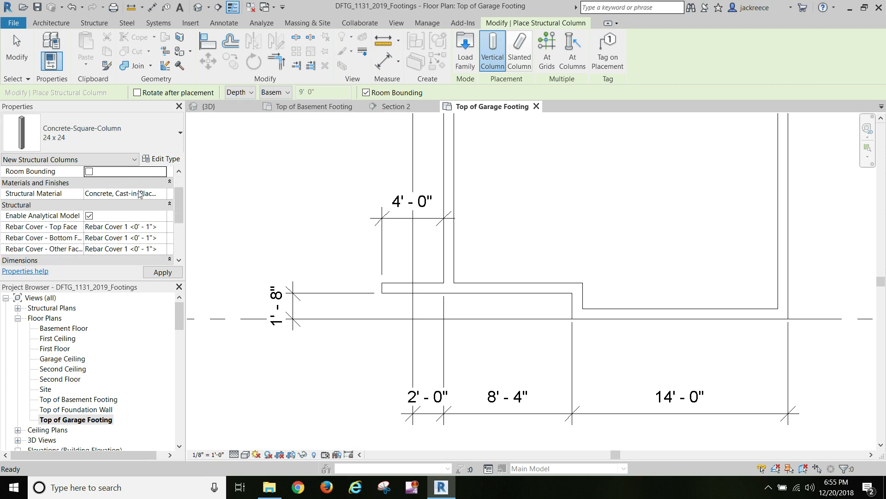
scroll(139, 194, down, 3)
scroll(139, 194, up, 5)
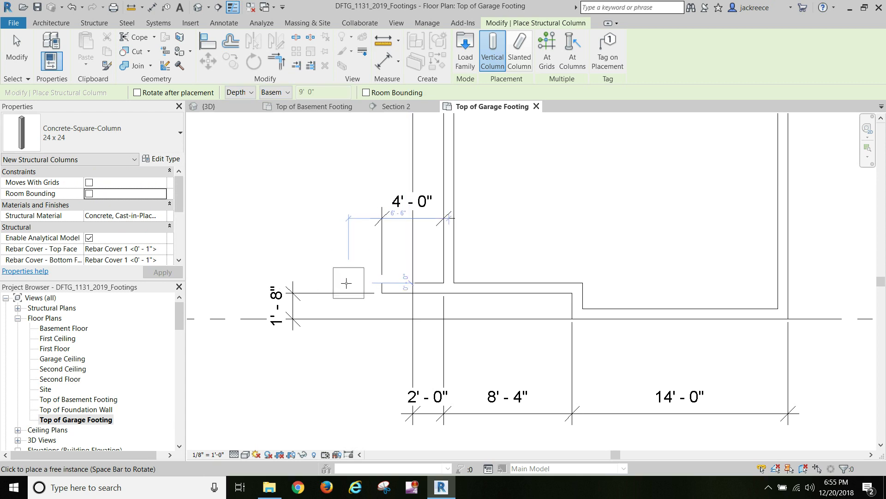
click(346, 283)
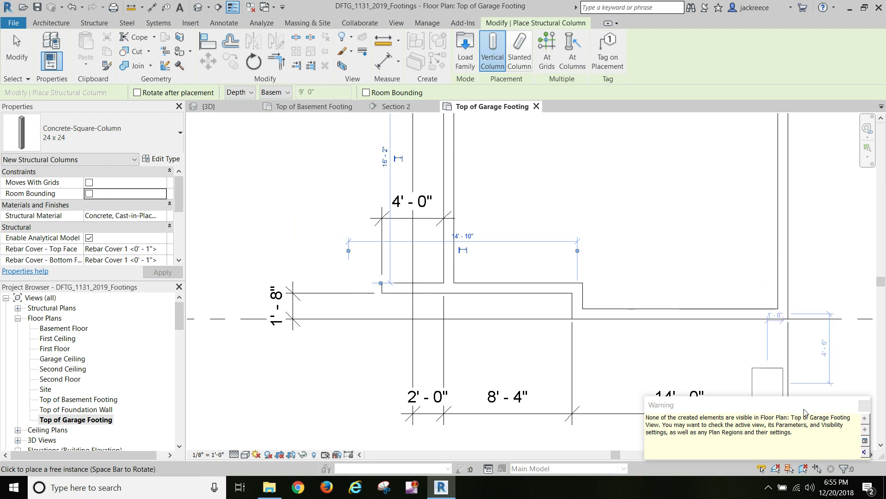
Dismiss the not-visible warning, end column placement, and select the new column in {3D}
click(861, 406)
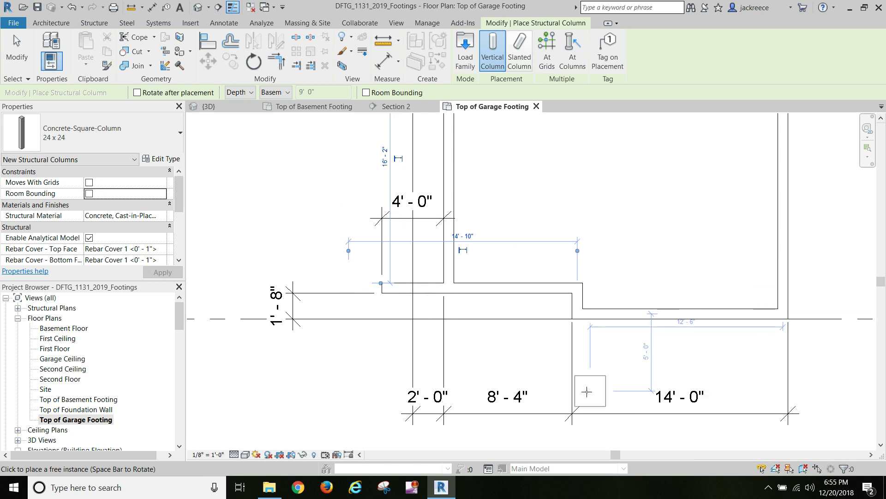
click(221, 109)
scroll(326, 245, down, 5)
scroll(606, 280, up, 3)
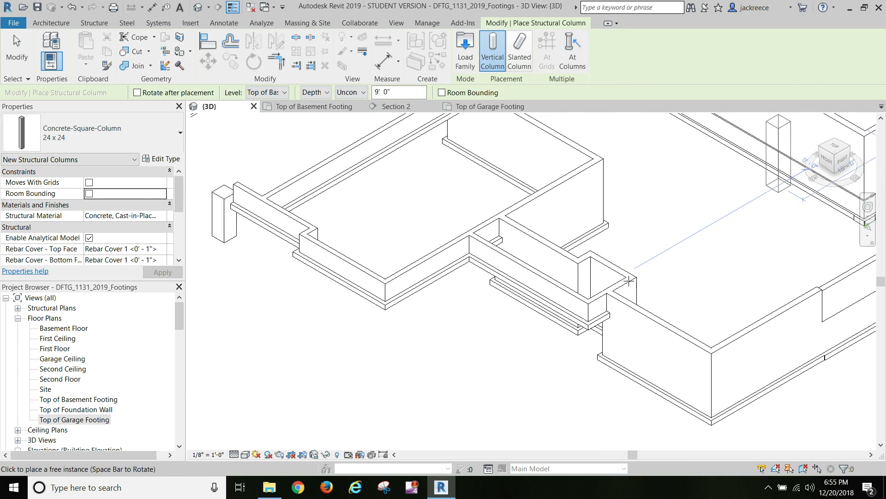
key(Escape)
key(Escape)
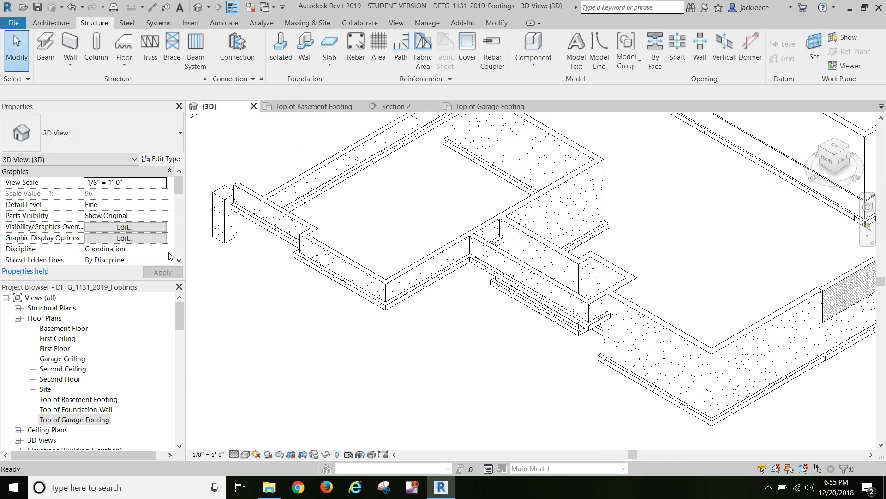
click(223, 217)
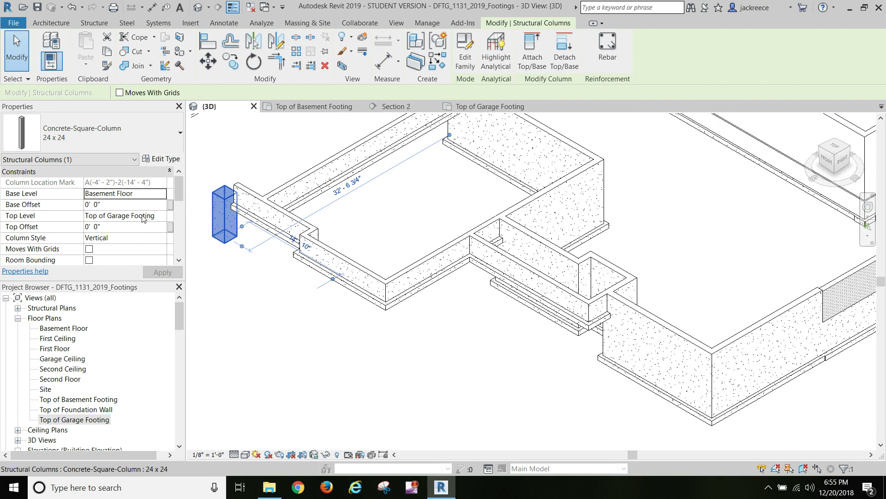
Set the concrete column's Top Level to Top of Foundation Wall
key(Escape)
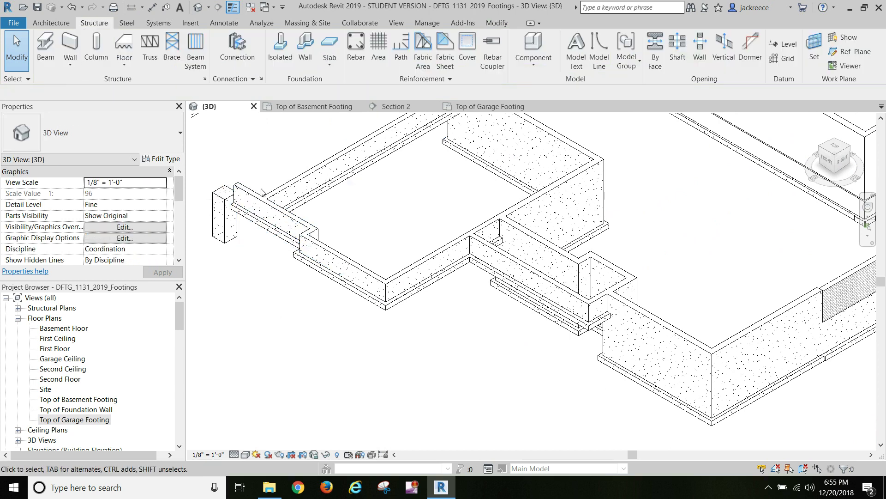
click(257, 196)
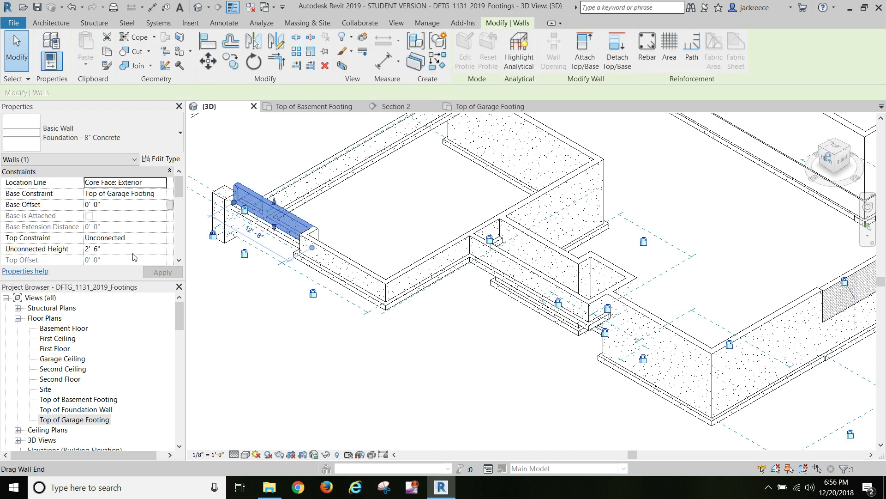
key(Escape)
key(ctrl+Left)
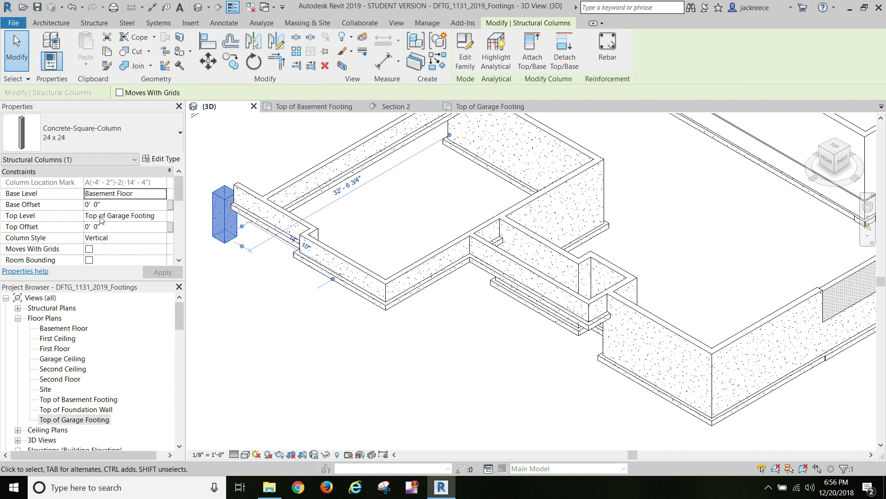
click(101, 227)
click(155, 217)
click(162, 216)
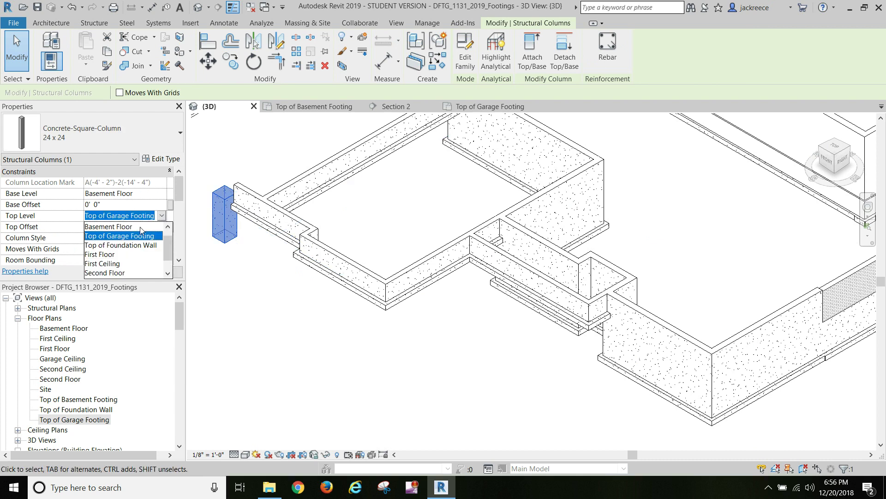
scroll(140, 249, up, 1)
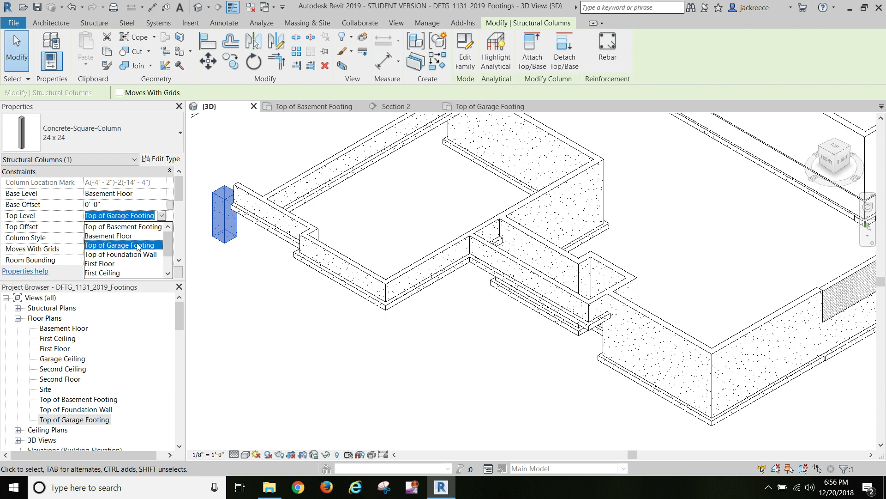
scroll(138, 247, down, 3)
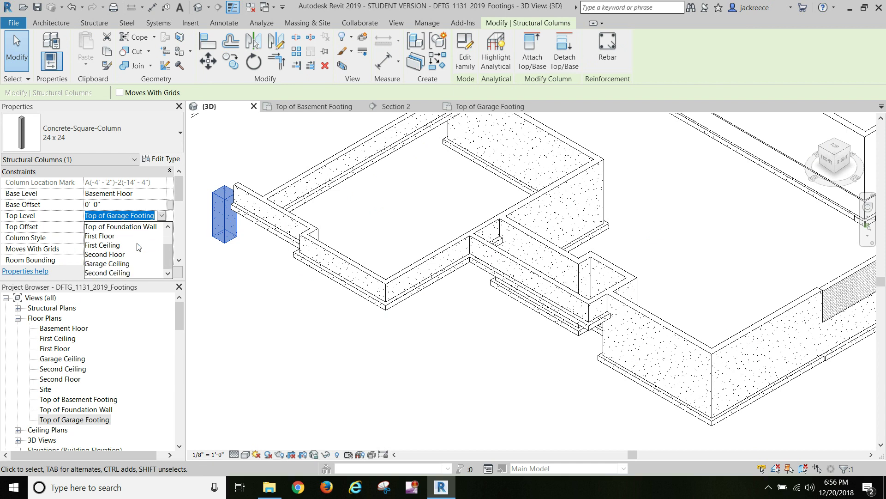
scroll(138, 247, up, 3)
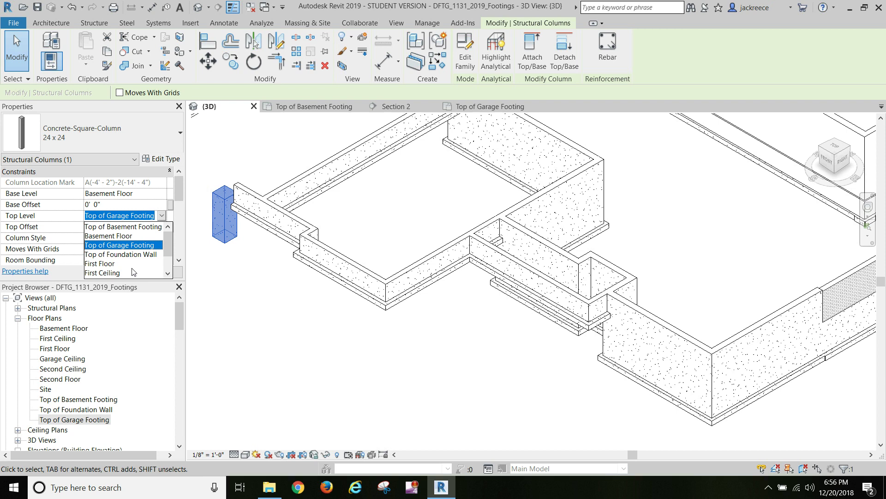
click(119, 256)
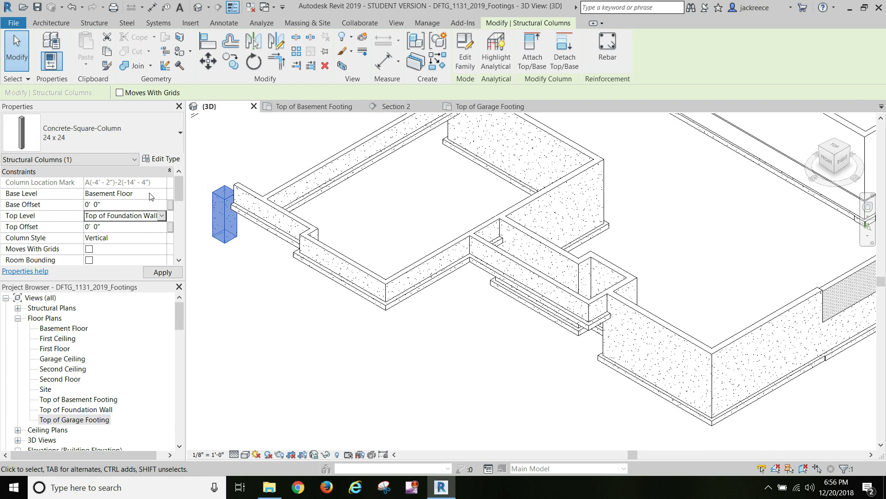
Set the column's Base Level to Top of Garage Footing and apply the changes
click(260, 176)
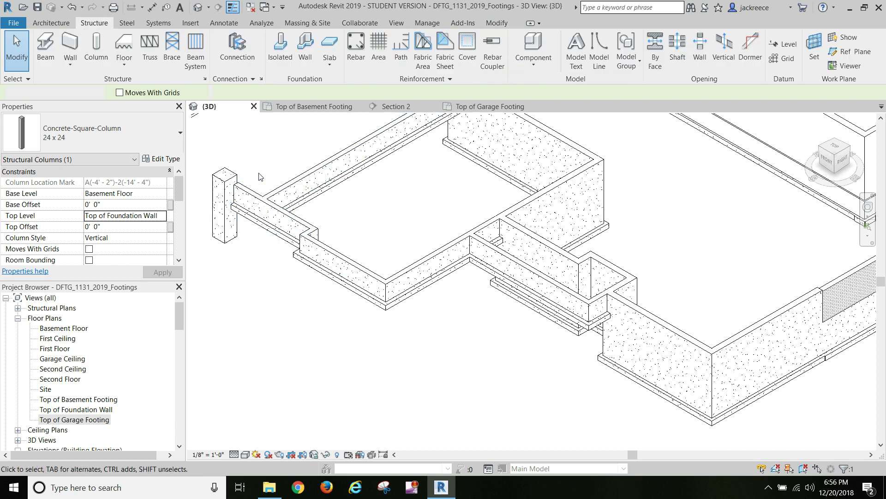
click(249, 197)
click(194, 168)
click(216, 185)
click(157, 194)
click(162, 193)
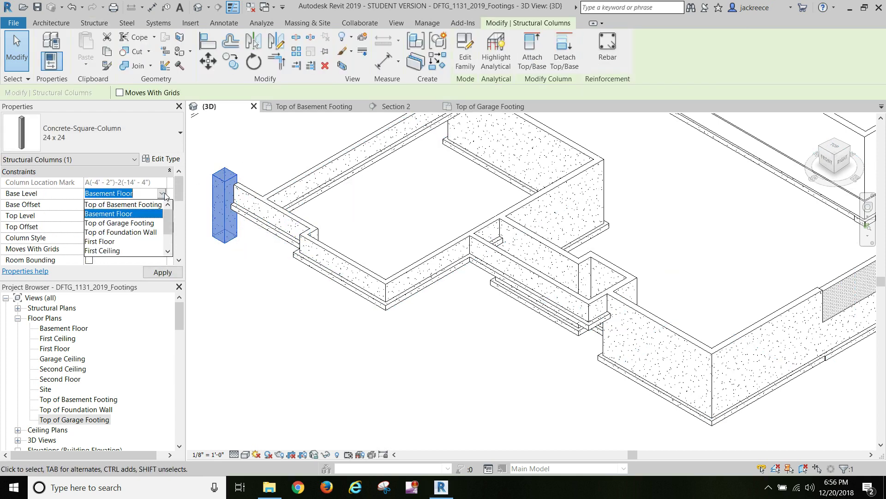
click(134, 223)
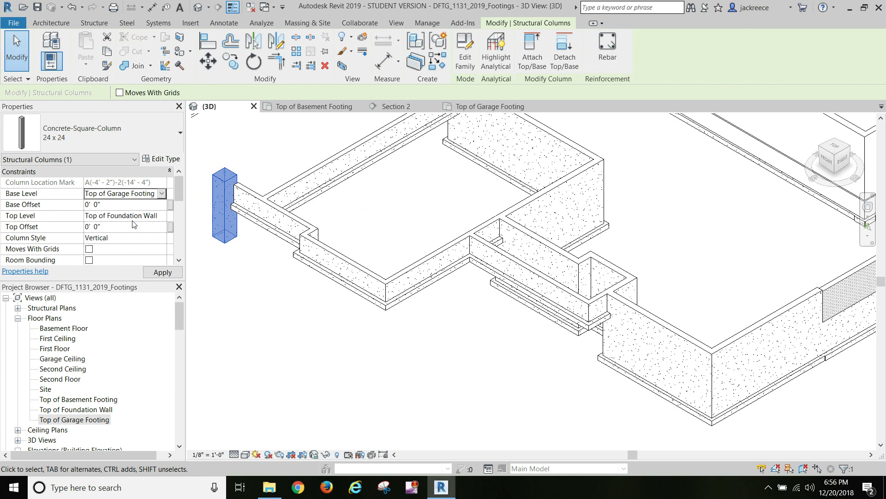
click(162, 272)
click(218, 269)
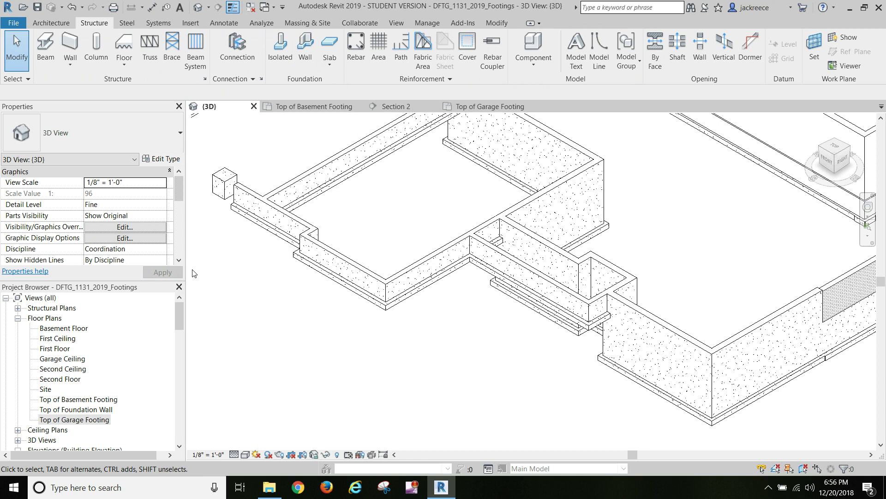
Switch to the Top of Basement Footing floor plan
click(323, 106)
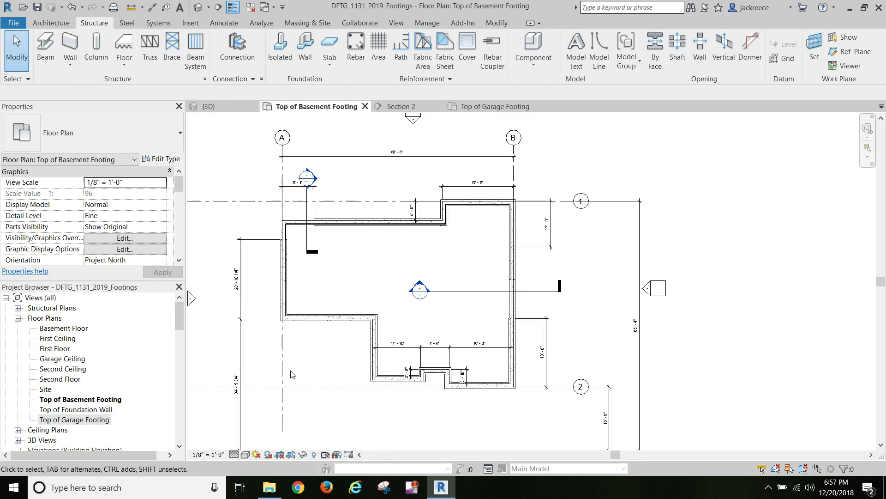
In the Top of Garage Footing plan, align the square column's edge with the wall edge
click(489, 106)
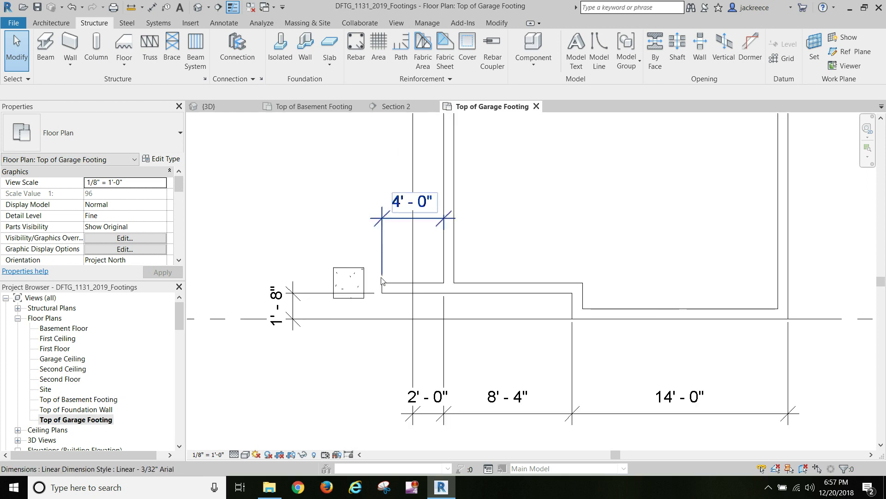
scroll(363, 290, up, 2)
scroll(393, 340, up, 1)
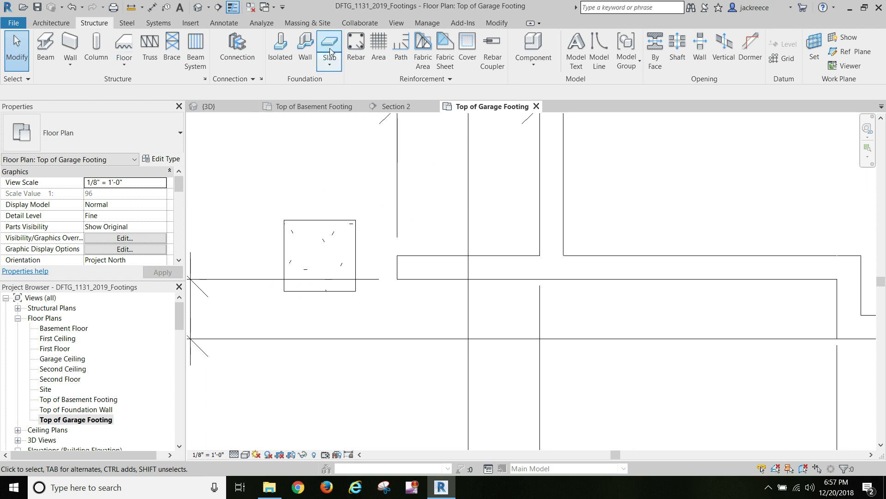
click(321, 223)
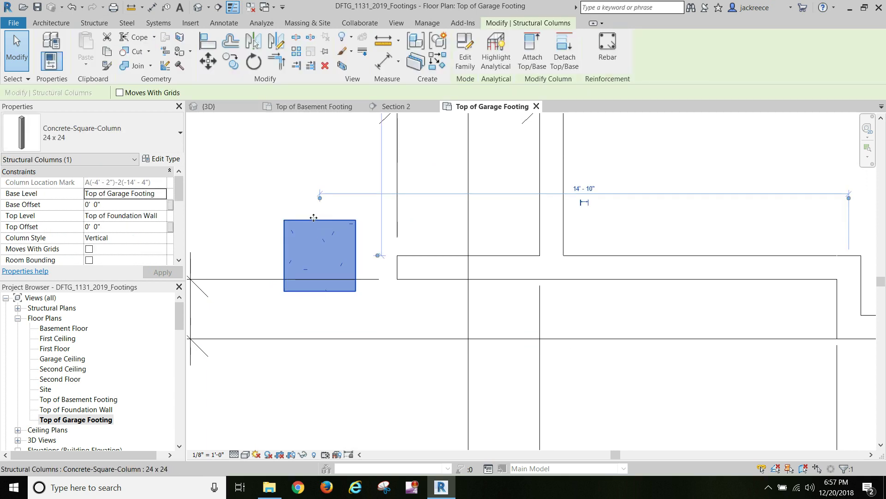
click(205, 44)
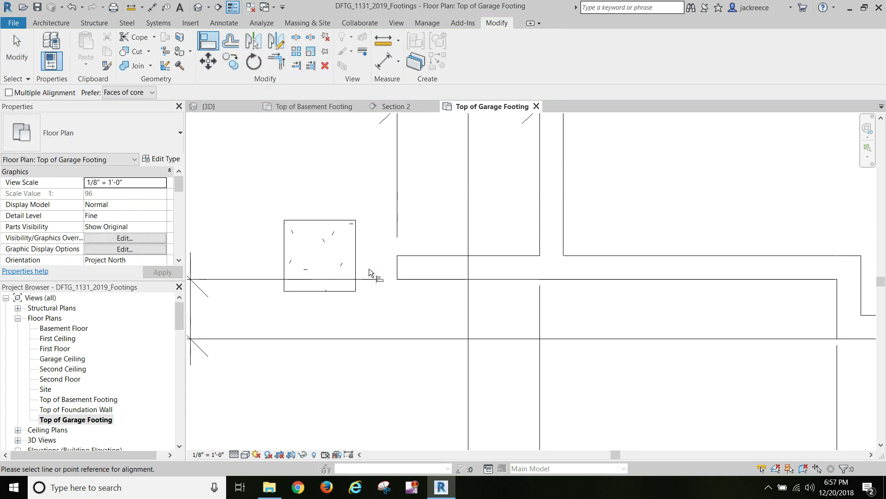
click(396, 272)
click(356, 272)
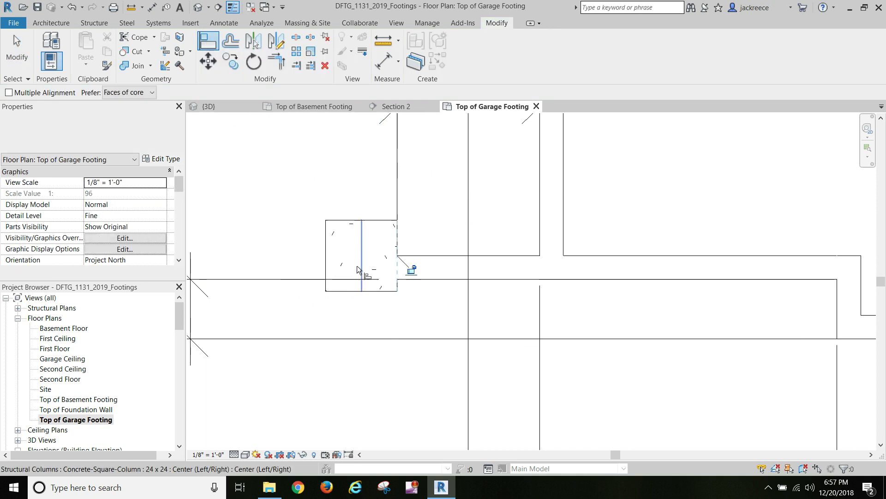
Centre the column on the footing centreline, end Align, and return to {3D}
click(447, 269)
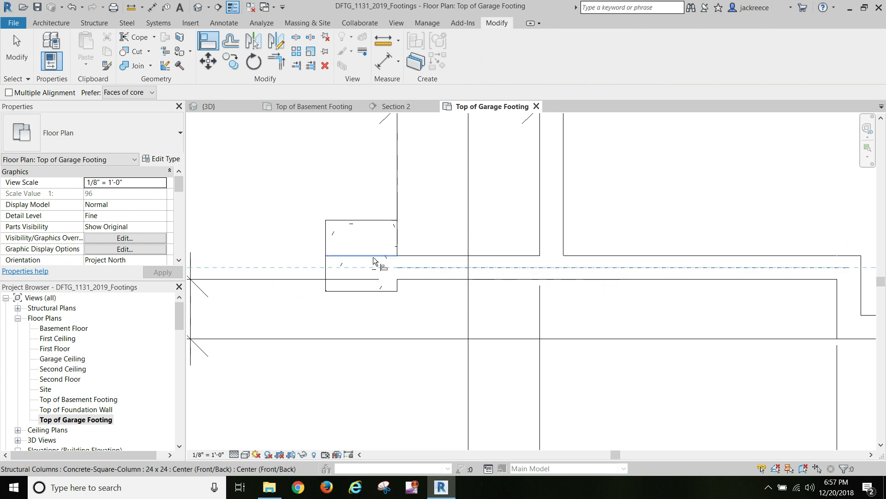
click(374, 260)
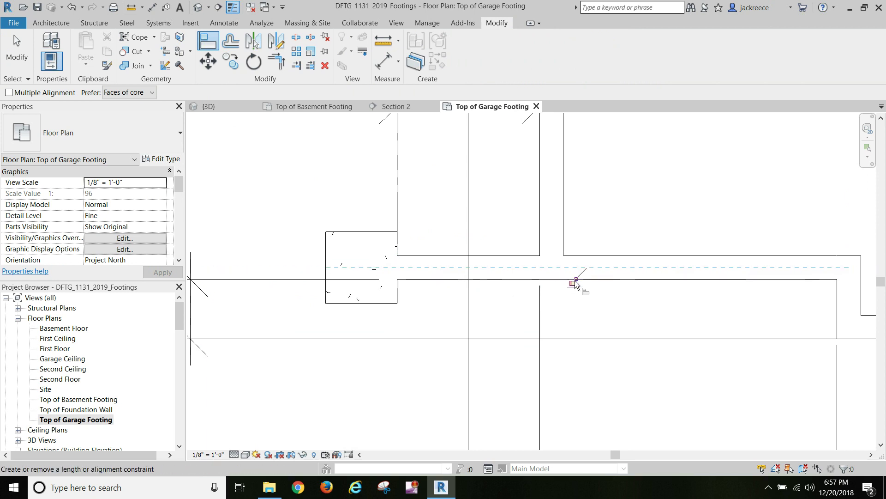
right_click(284, 166)
click(309, 175)
click(208, 106)
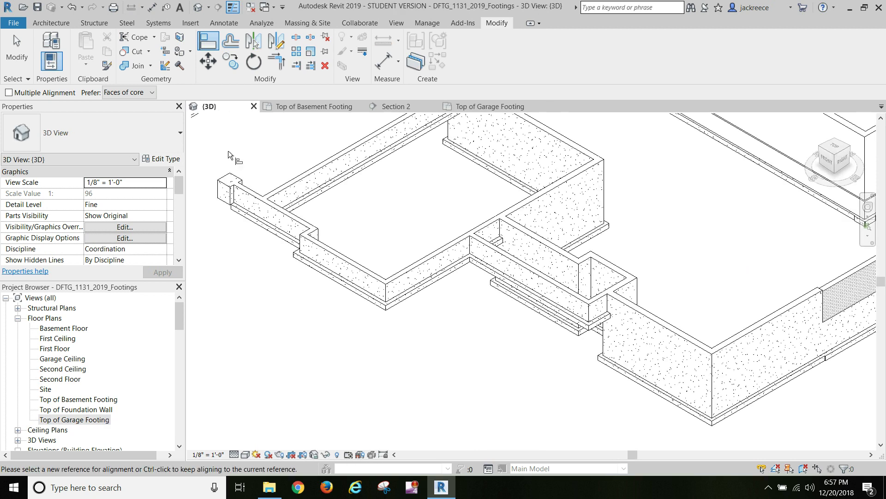
Start an isolated foundation and pick Footing-Rectangular.rfa from US Imperial > Structural Foundations
click(94, 22)
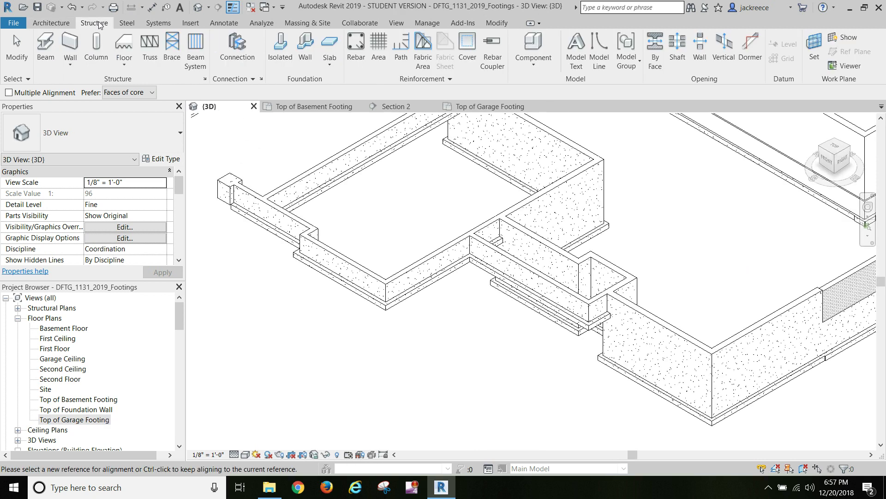
click(276, 51)
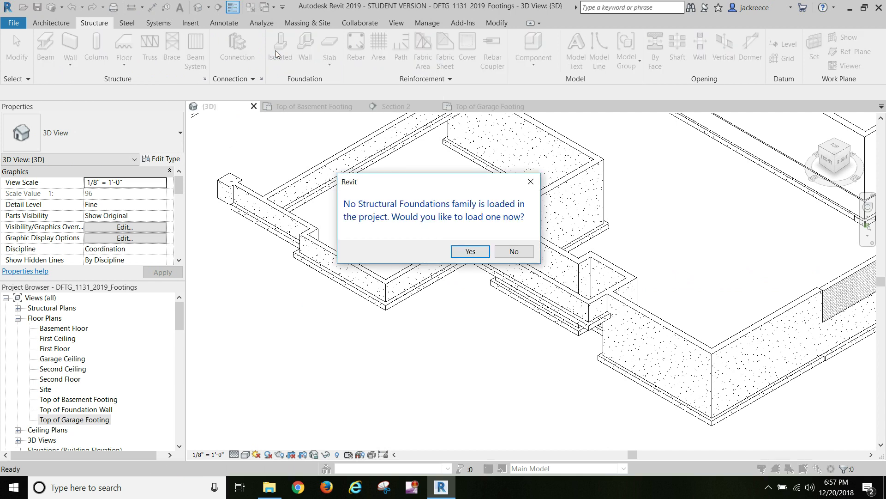
click(471, 252)
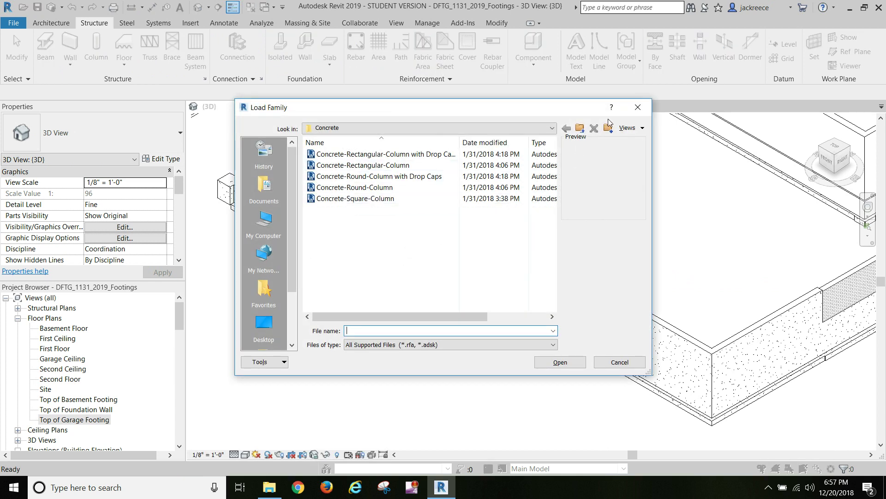
click(581, 130)
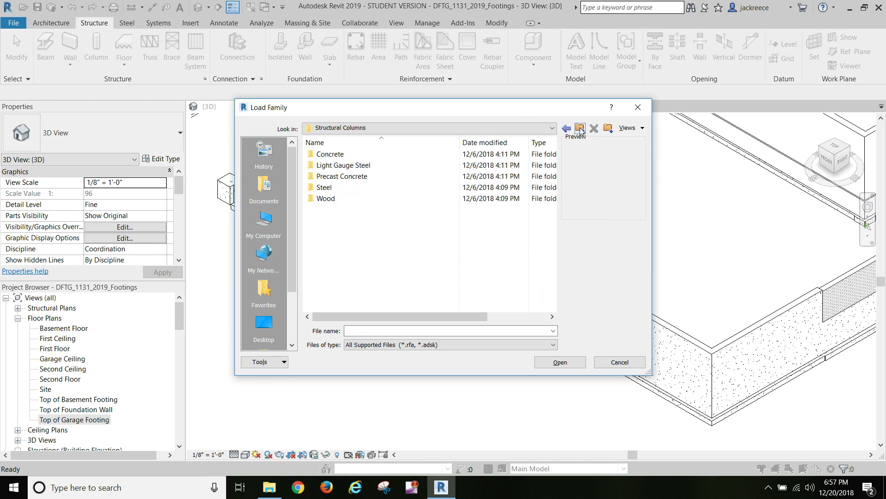
click(581, 129)
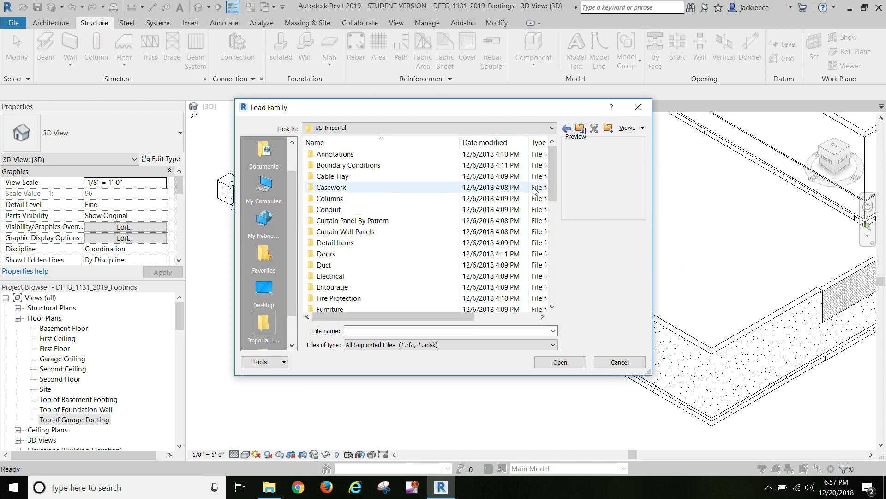
drag(550, 184, 556, 302)
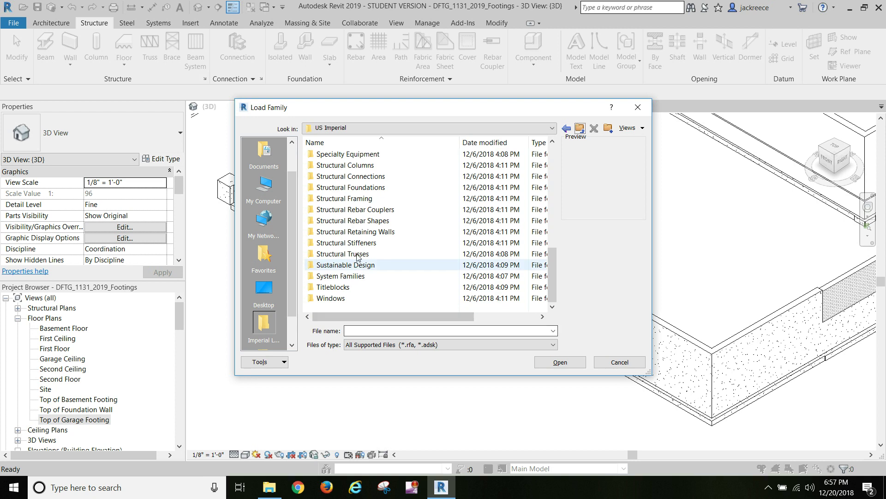
double_click(372, 190)
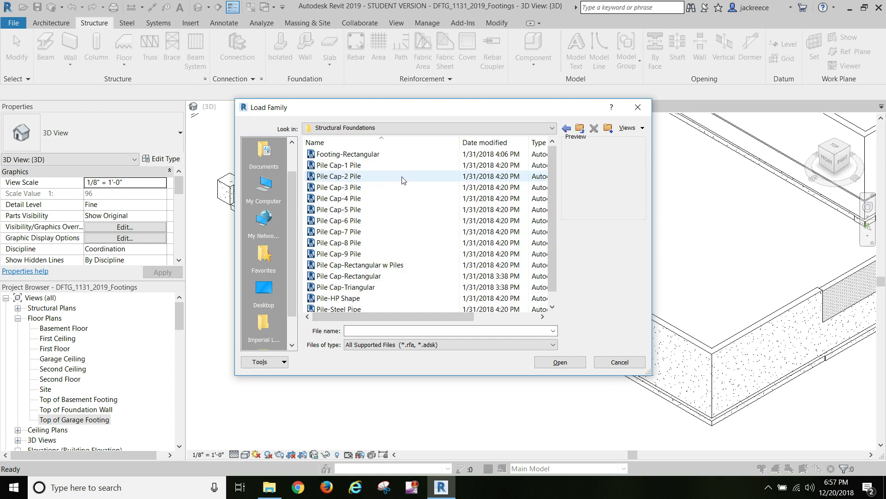
click(347, 155)
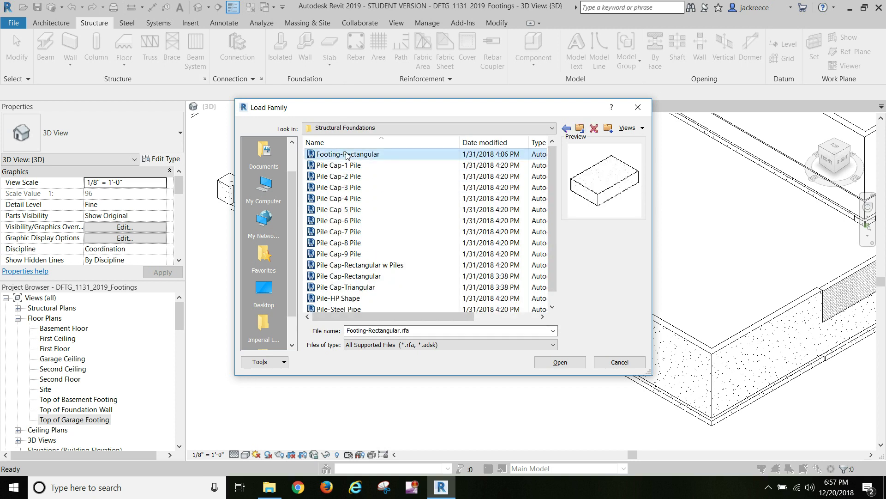
Load Footing-Rectangular and set its Foundation Thickness to 8" in Type Properties
click(577, 365)
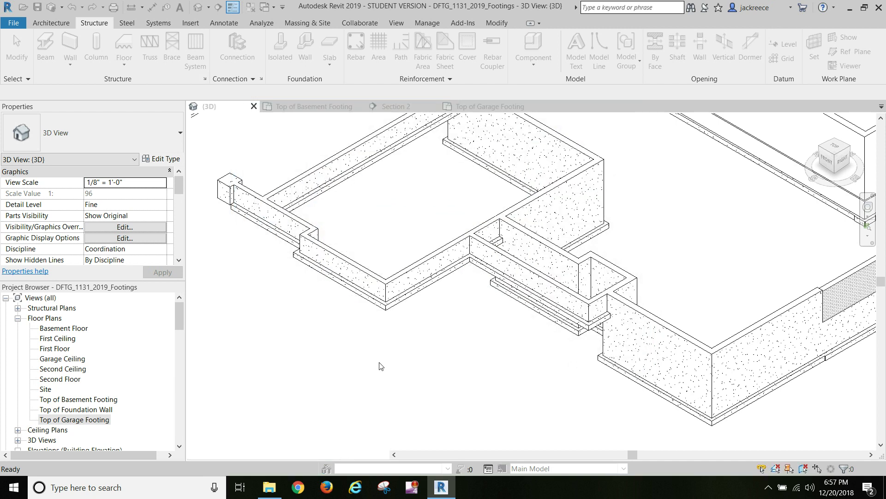
click(160, 159)
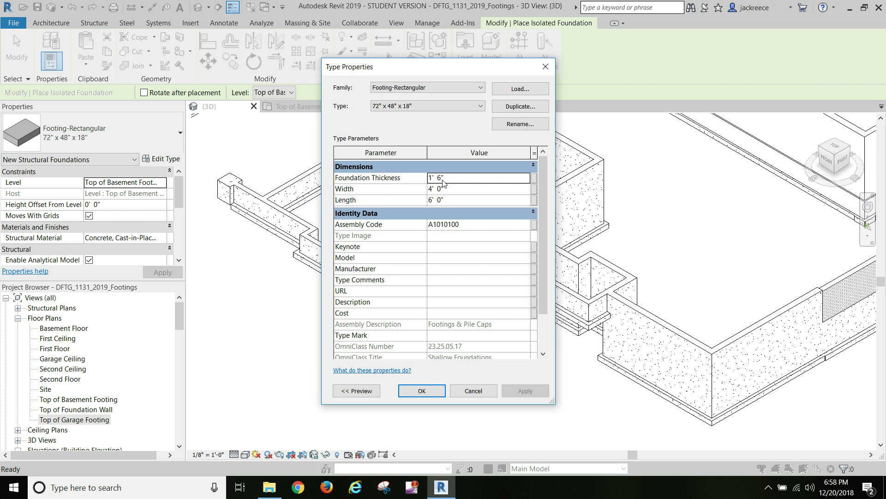
drag(443, 180, 431, 178)
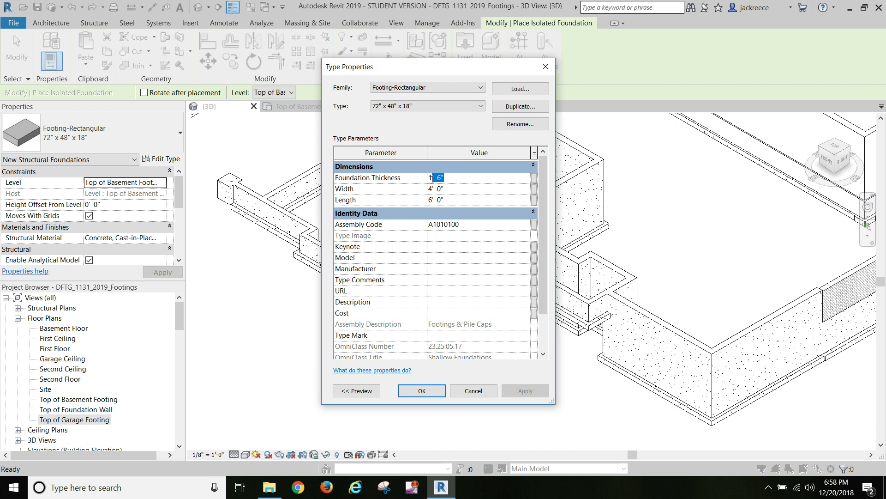
key(BackSpace)
key(BackSpace)
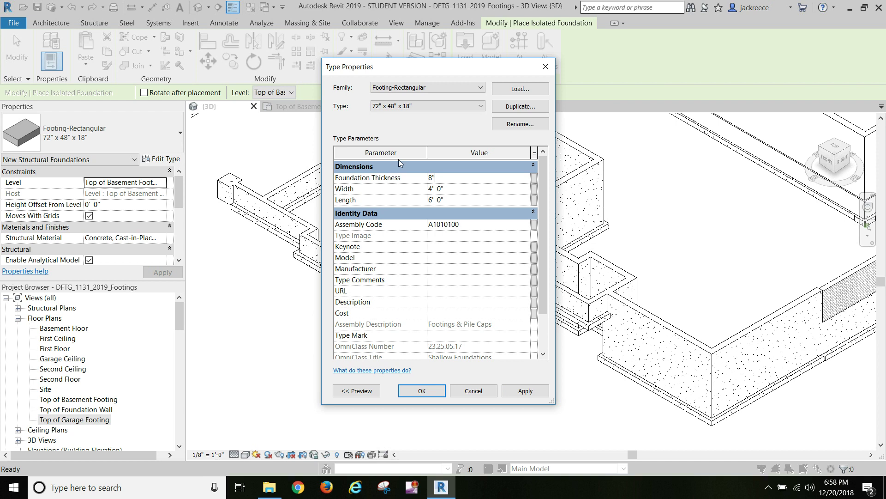
click(440, 189)
Set the footing Width to 3', re-entering it after the invalid-value error
drag(440, 187, 422, 189)
text(3)
click(450, 201)
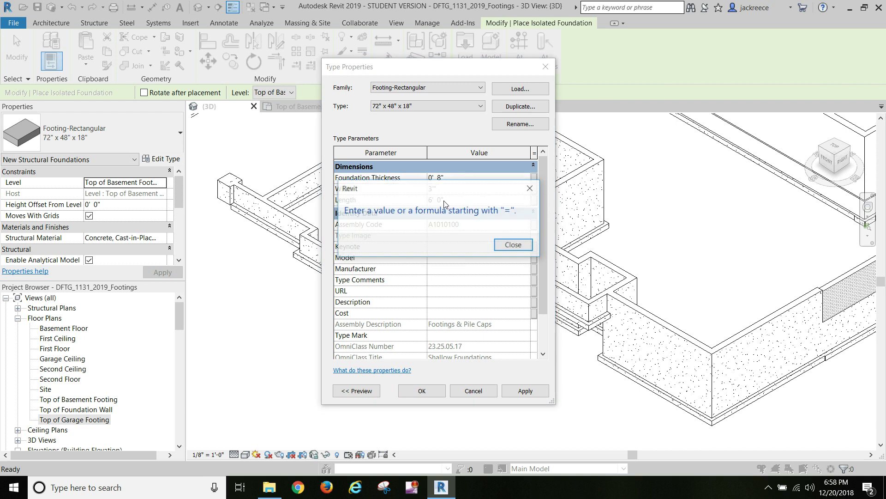
click(519, 246)
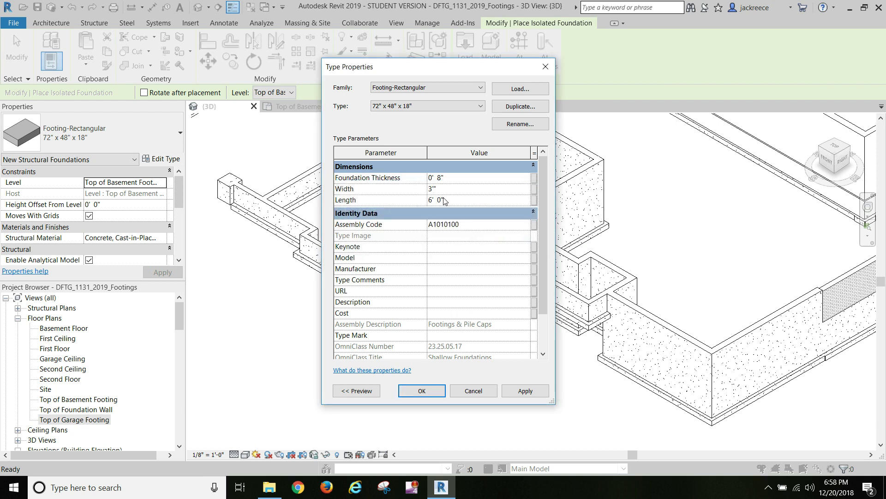
text(')
text(3)
Accept the size changes and duplicate the footing type as 36"x36"x8"
click(423, 389)
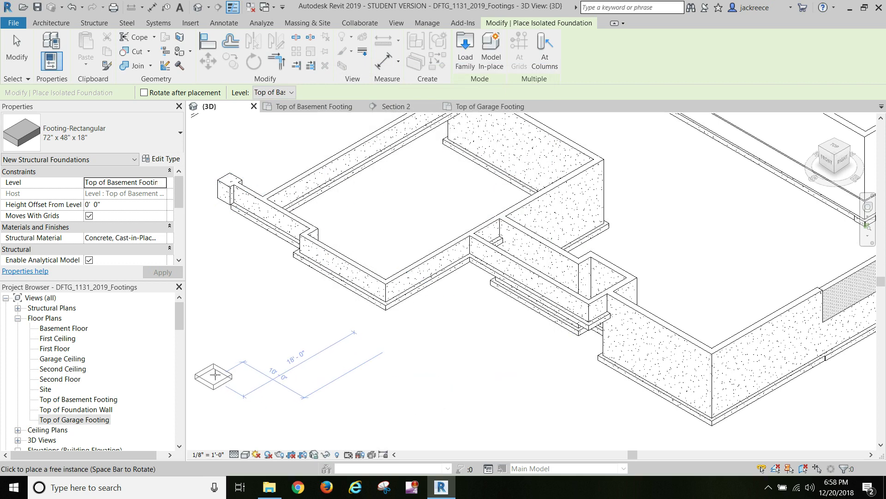
click(161, 131)
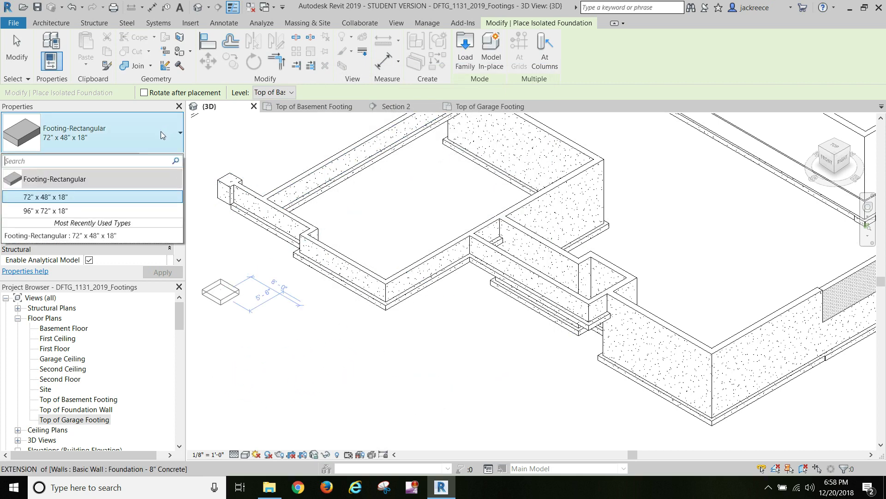
click(127, 141)
click(160, 159)
click(511, 107)
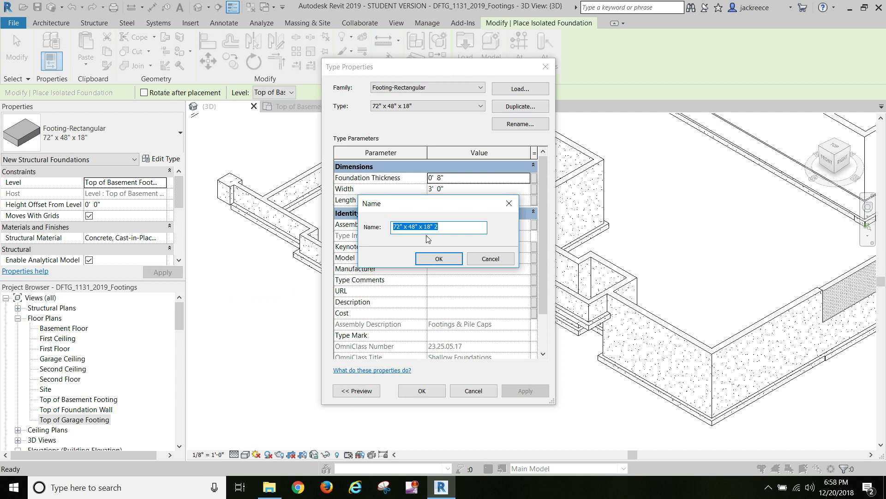
text(36"x36"x8)
click(439, 258)
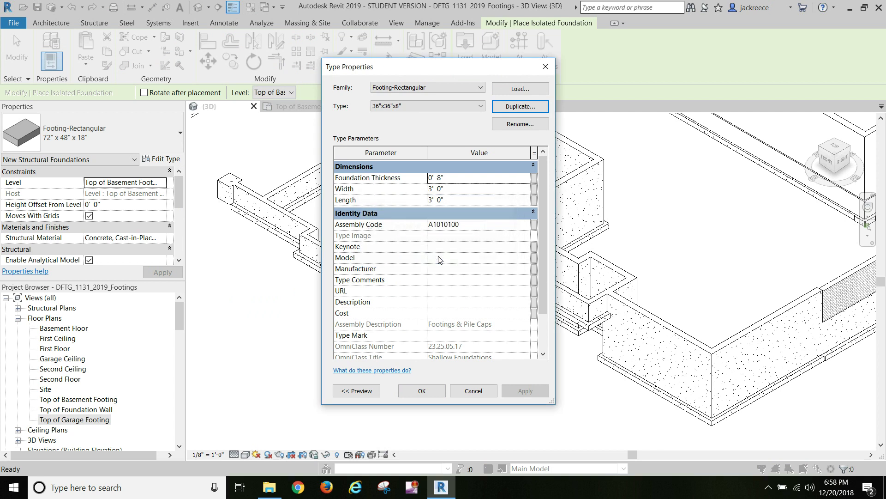
click(421, 391)
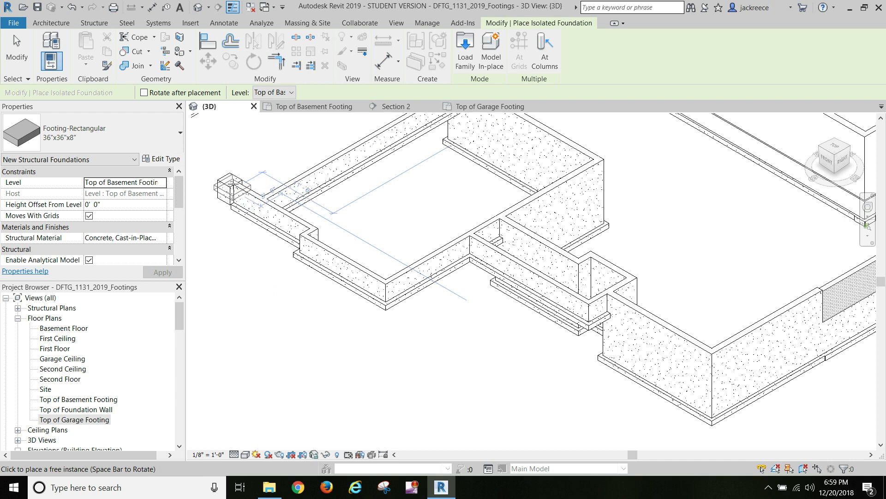
Place one 36"x36"x8" footing beside the foundation wall's left end in 3D
scroll(201, 205, up, 3)
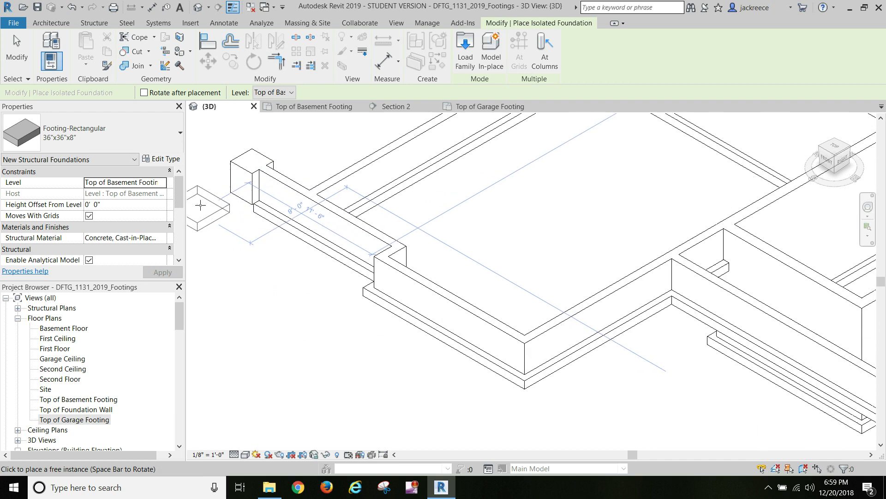
middle_drag(200, 205, 322, 238)
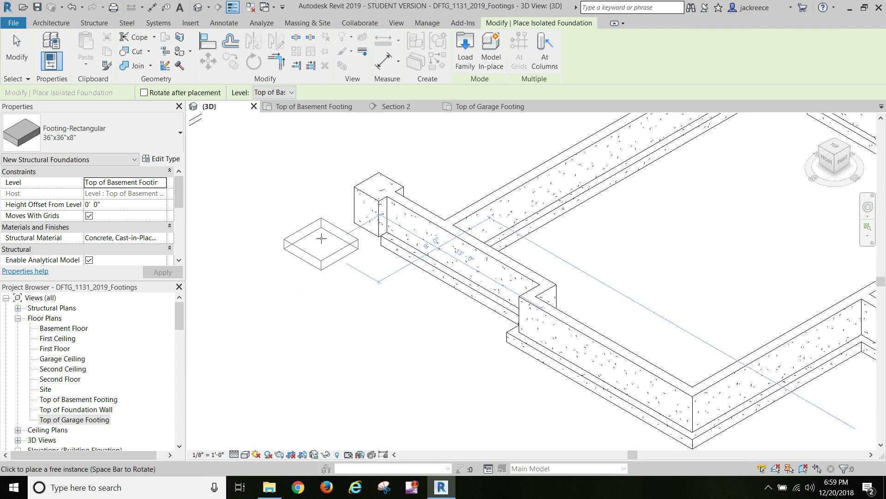
click(332, 238)
key(Escape)
key(Escape)
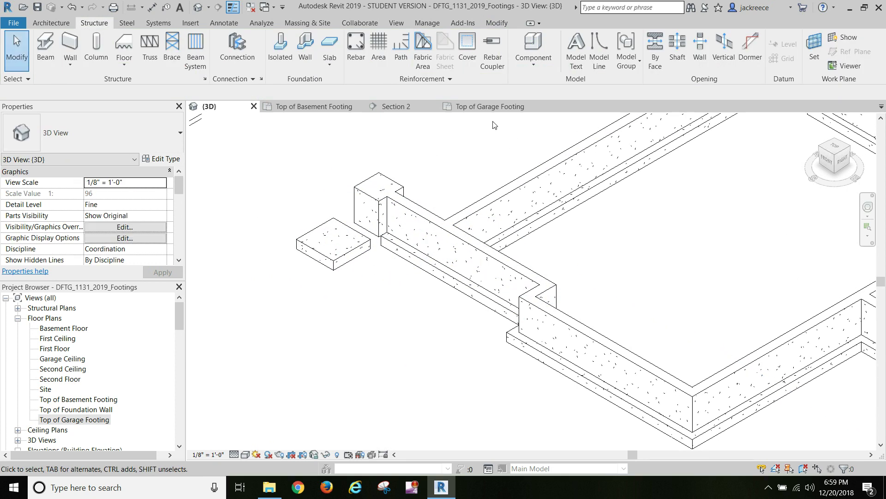
Check the footing in the Top of Garage Footing plan, then select it in {3D}
click(492, 107)
scroll(356, 235, down, 3)
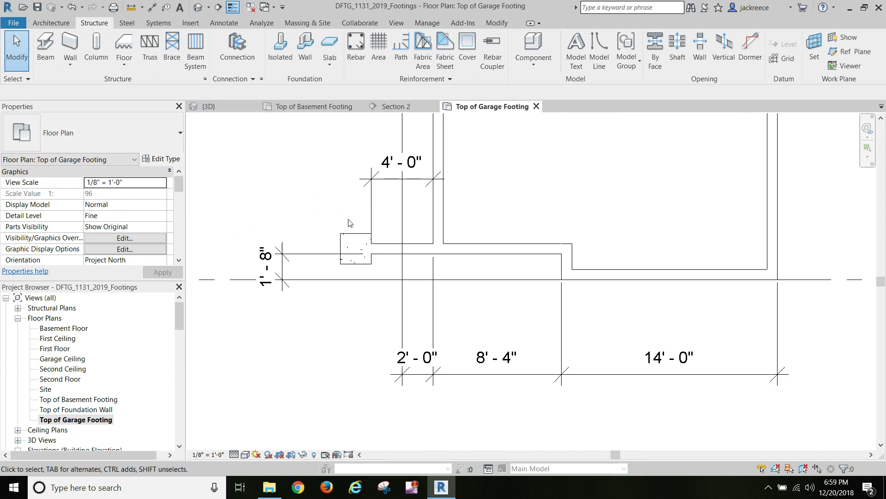
click(221, 108)
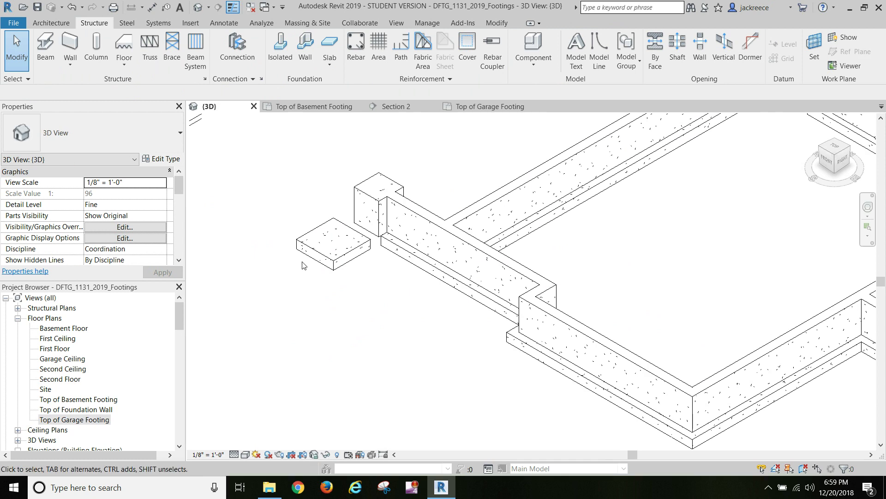
click(321, 257)
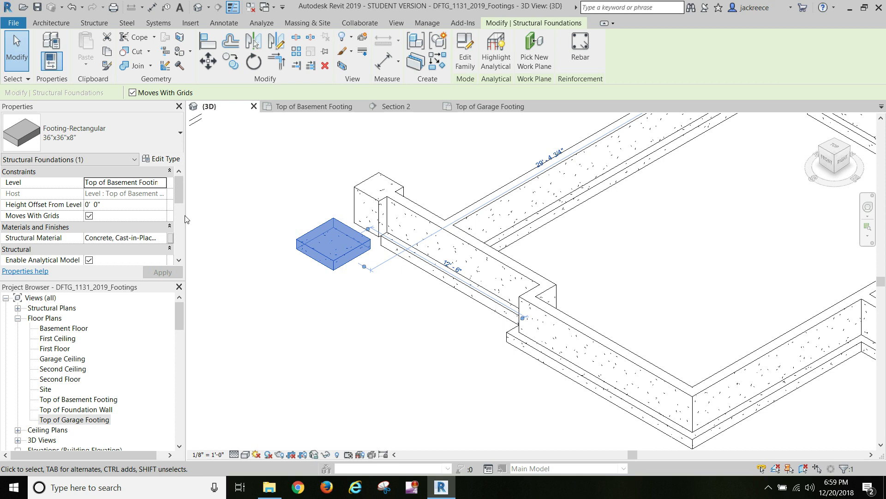
Move the footing to the Top of Garage Footing level and view it from the front
click(161, 183)
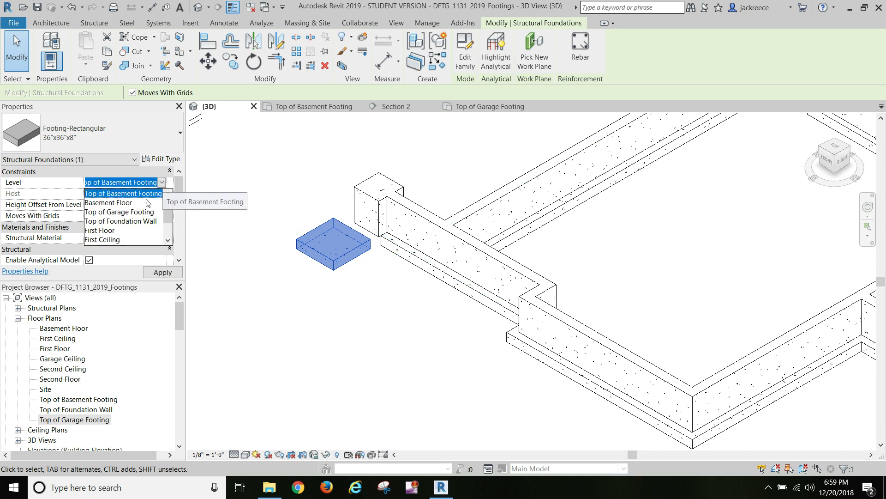
click(132, 212)
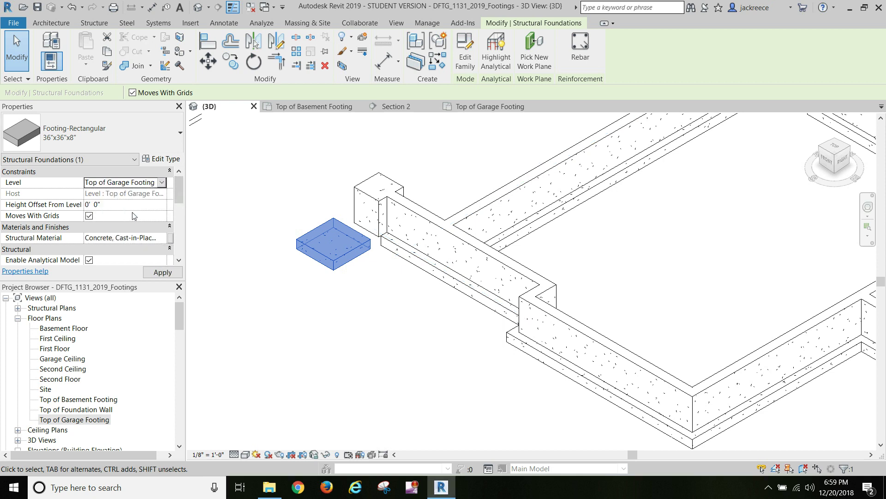
click(162, 272)
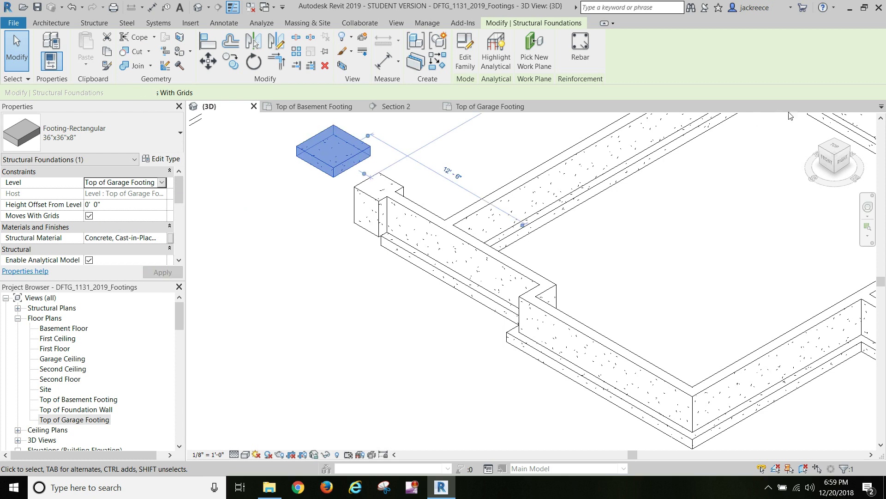
click(827, 163)
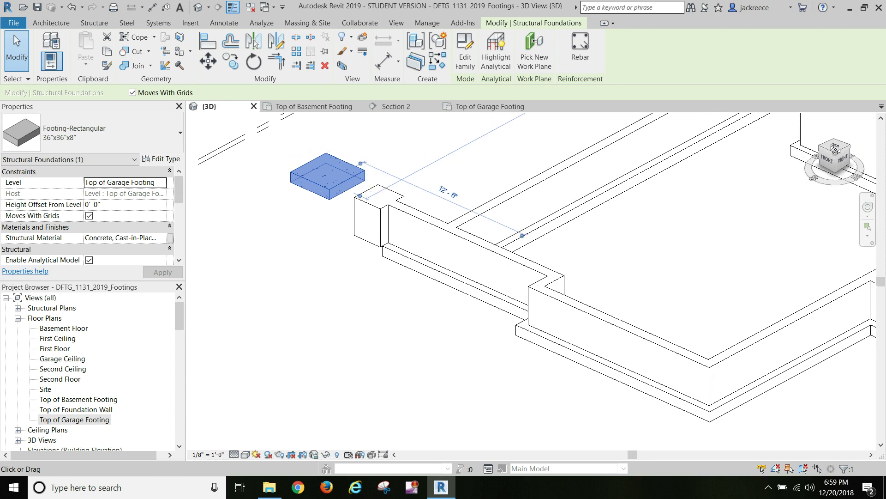
click(865, 139)
click(830, 155)
click(845, 153)
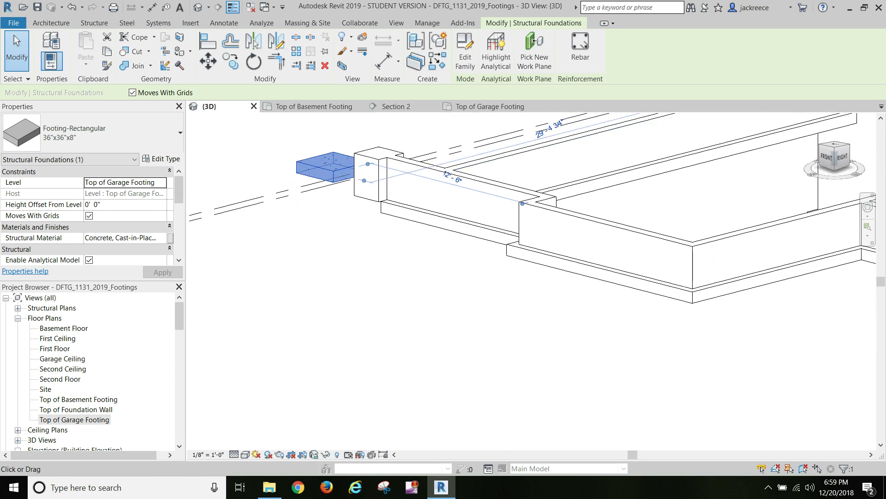
Compare the garage and basement footing plans, then orbit {3D} to look down on the footing
click(475, 108)
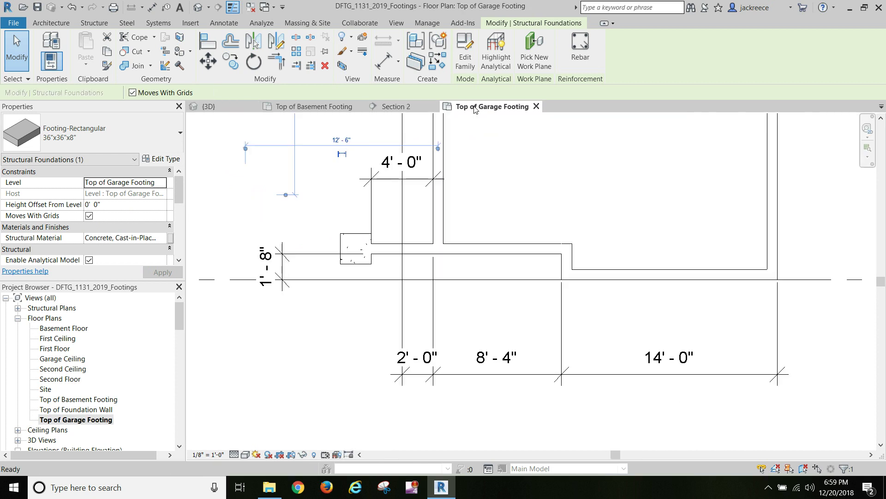
click(336, 107)
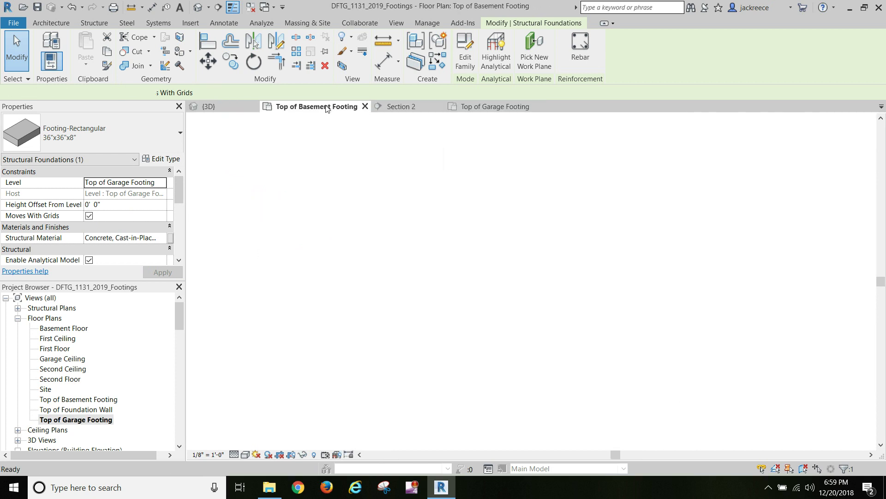
click(500, 109)
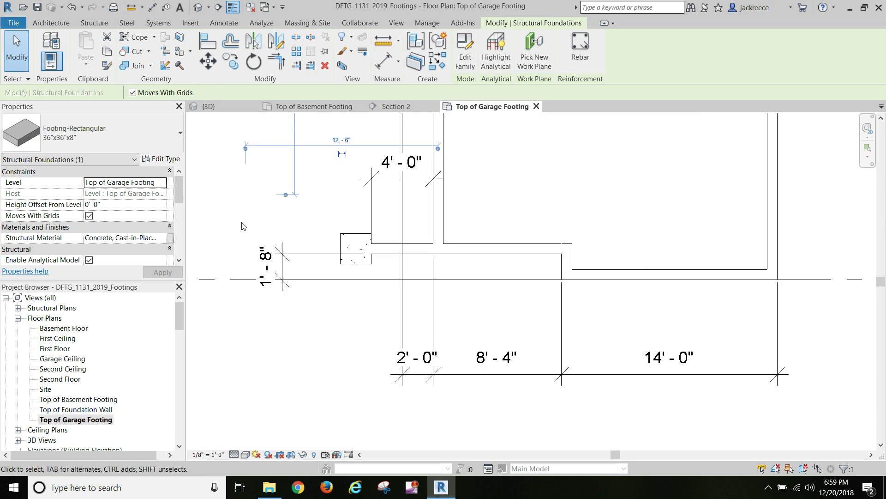
click(224, 105)
middle_drag(265, 192, 325, 269)
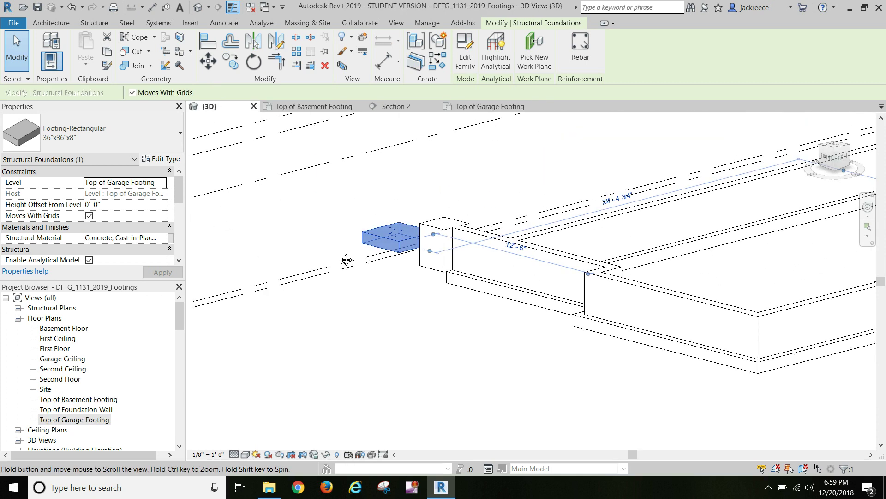
drag(835, 159, 349, 194)
Select the isolated footing, try Align and cancel it, then view the footings from the top
click(349, 194)
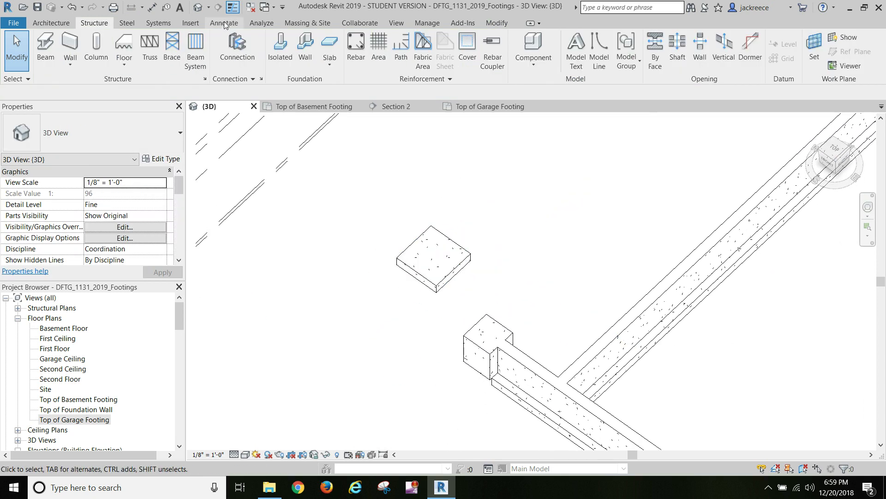
click(431, 254)
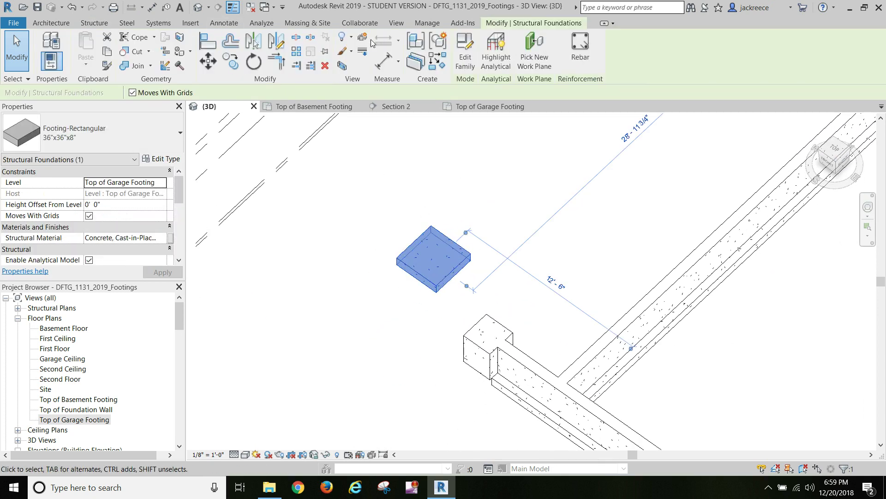
click(207, 42)
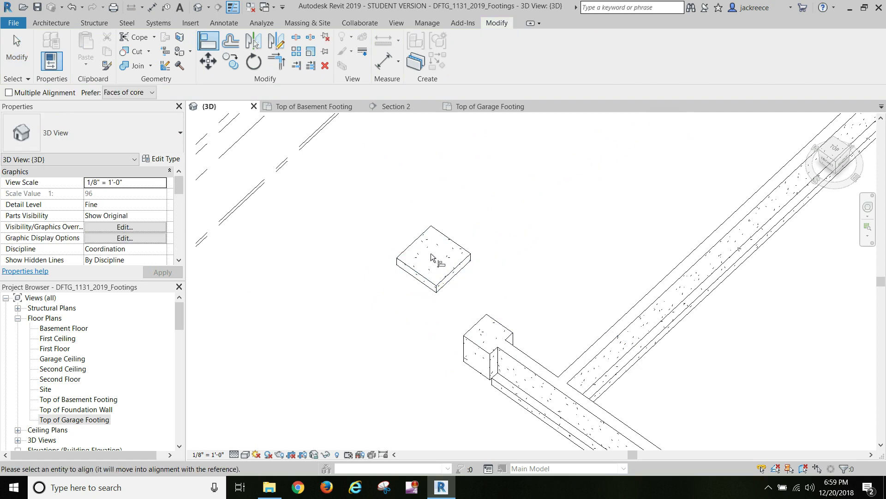
key(Escape)
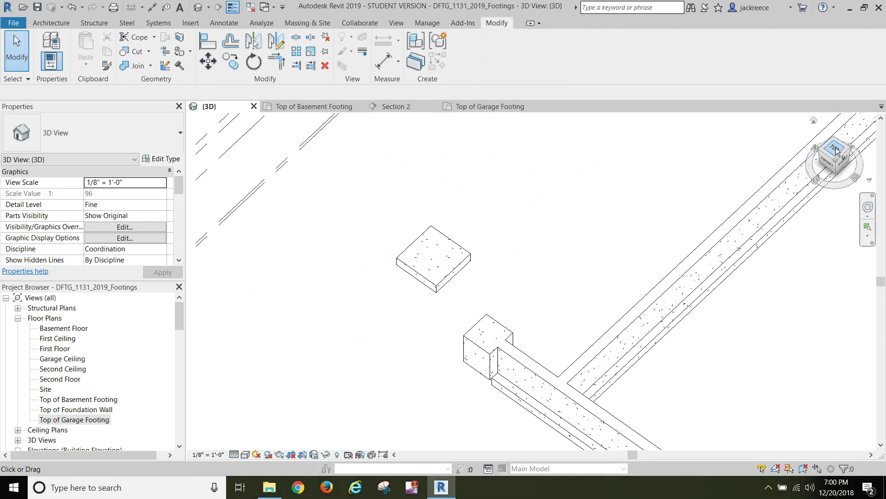
click(834, 149)
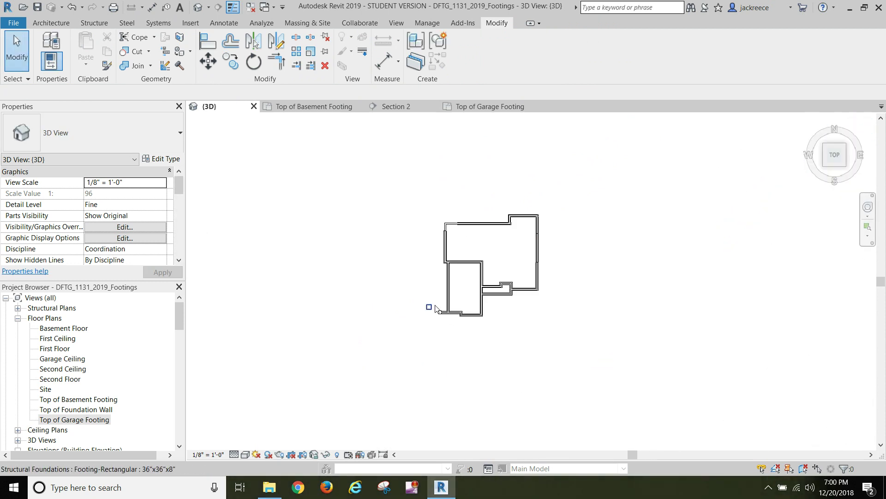
scroll(452, 319, up, 8)
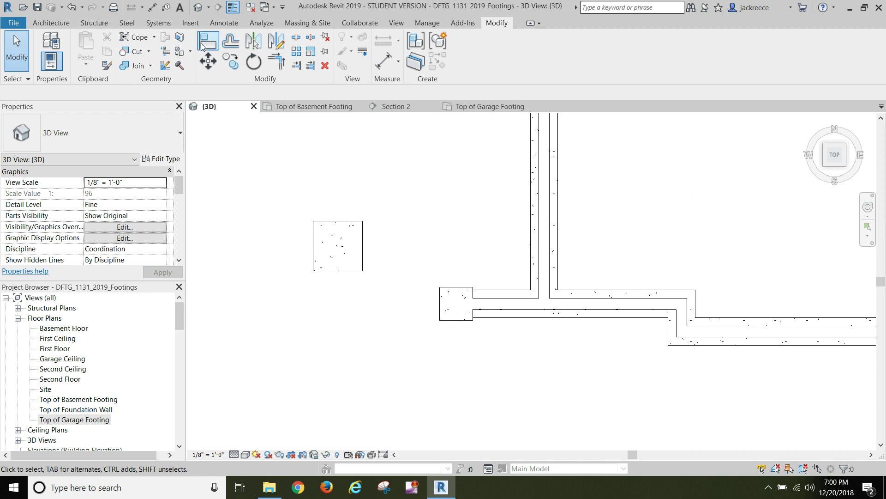
Attempt aligning the footing to the column edge, then cancel the alignment
click(207, 43)
click(455, 306)
key(Escape)
key(Escape)
key(a)
key(l)
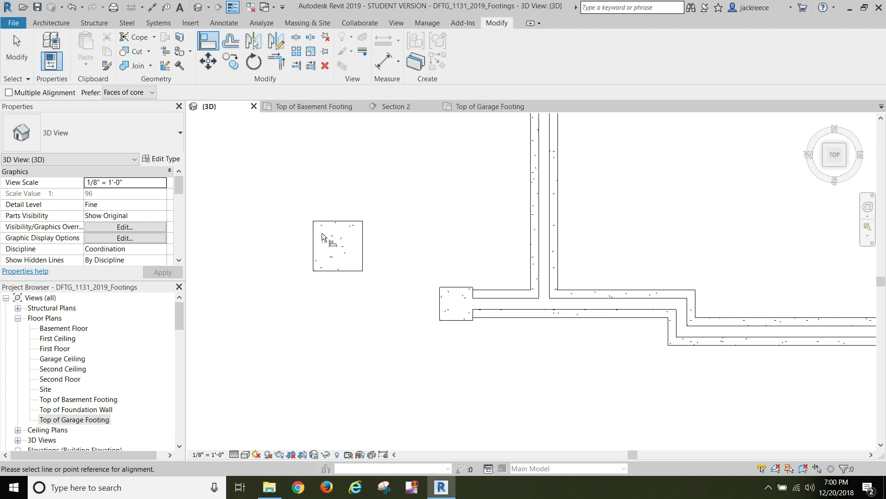
key(Escape)
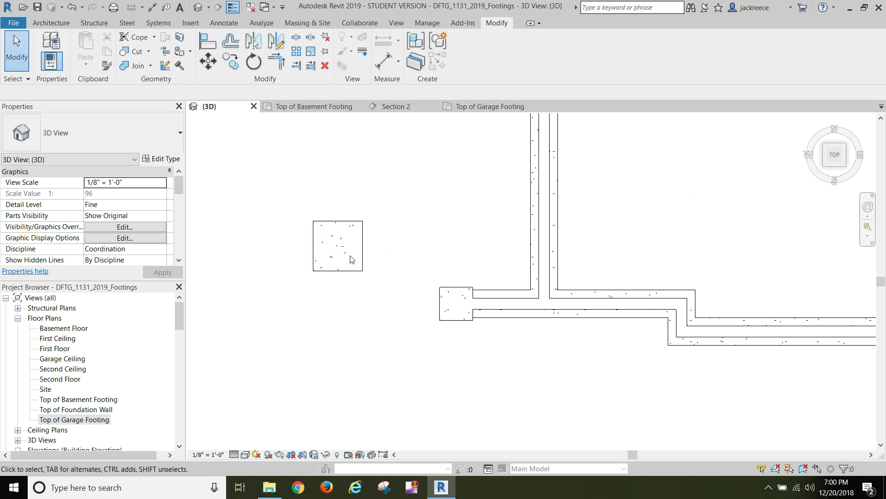
Drag the footing to a snapped spot at the wall's left end and show the Top of Garage Footing plan
drag(362, 258, 421, 298)
click(303, 245)
click(473, 108)
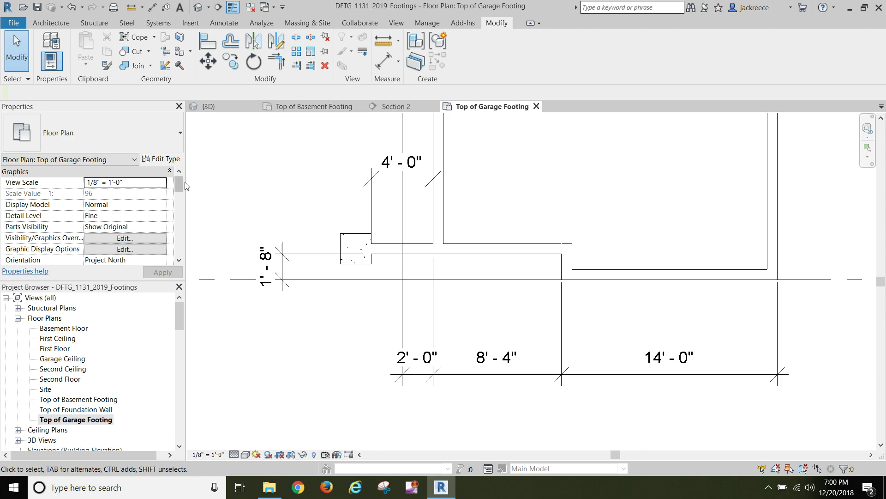
In the plan's View Range, set View Depth and Bottom to Level Below (Basement Floor)
scroll(181, 182, down, 2)
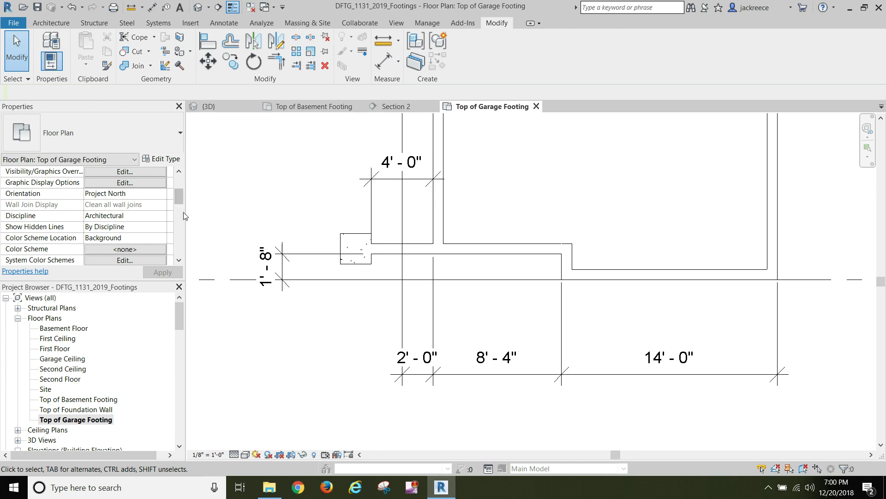
scroll(178, 202, down, 6)
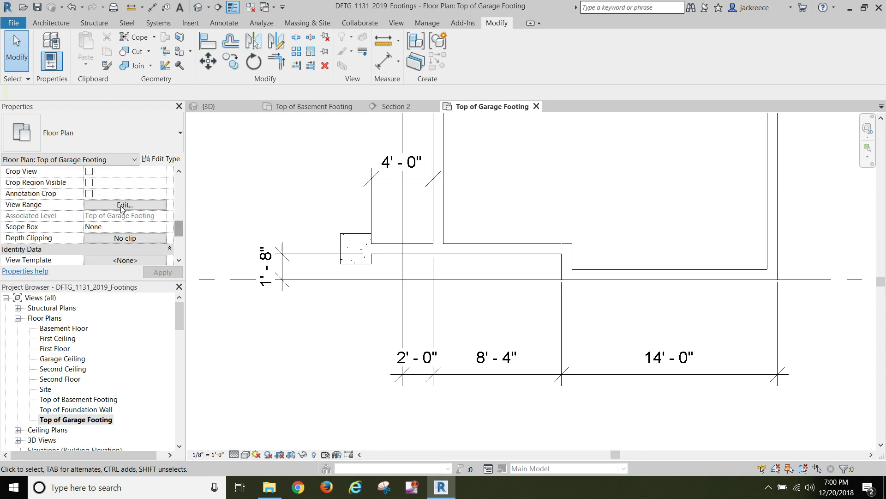
click(123, 206)
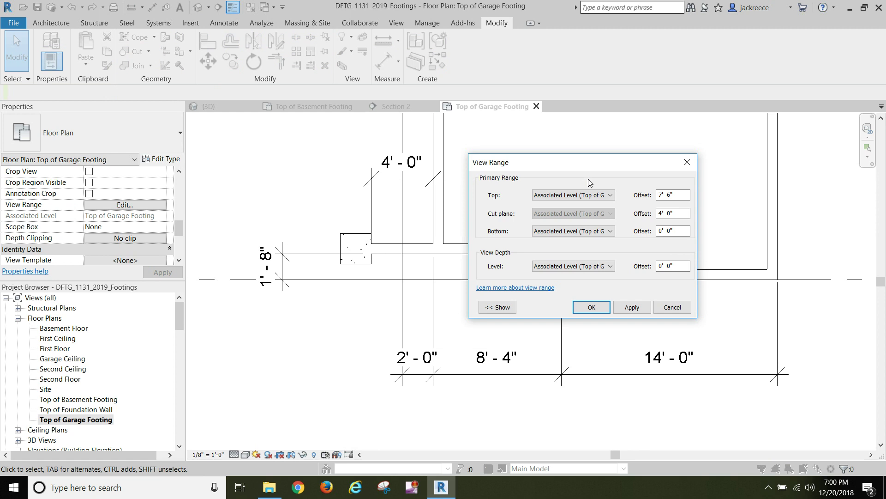
click(605, 270)
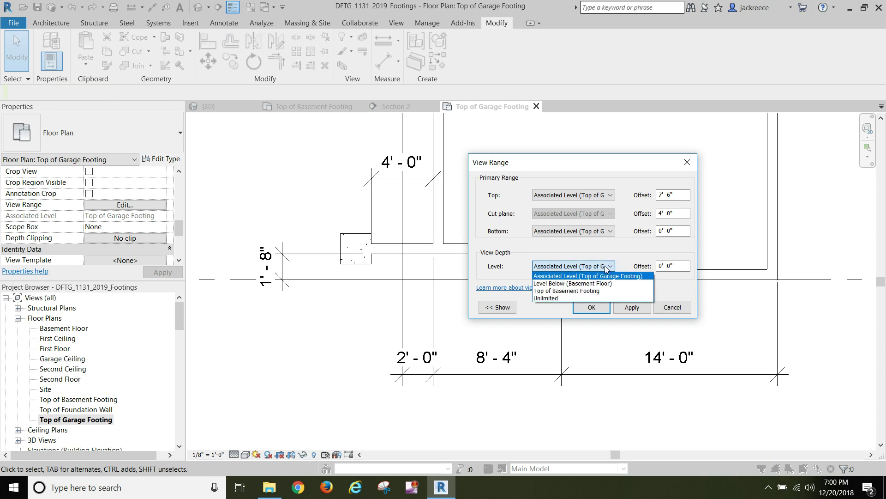
click(604, 283)
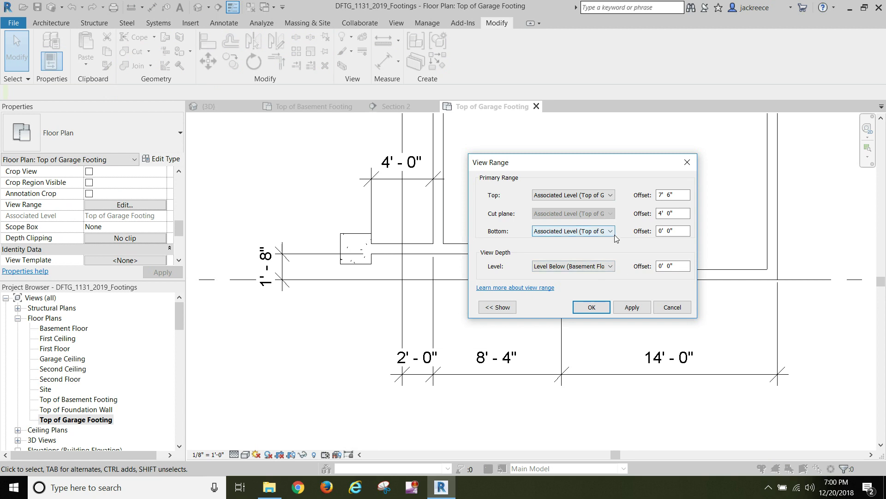
click(611, 232)
click(605, 248)
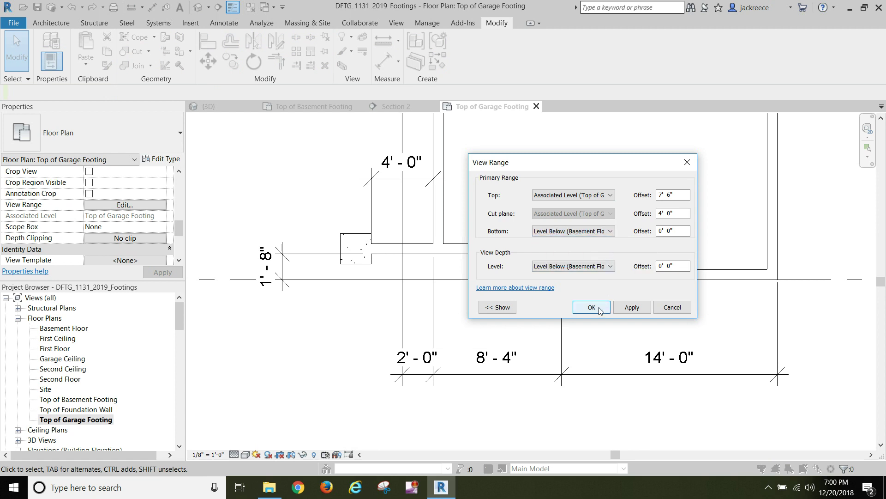